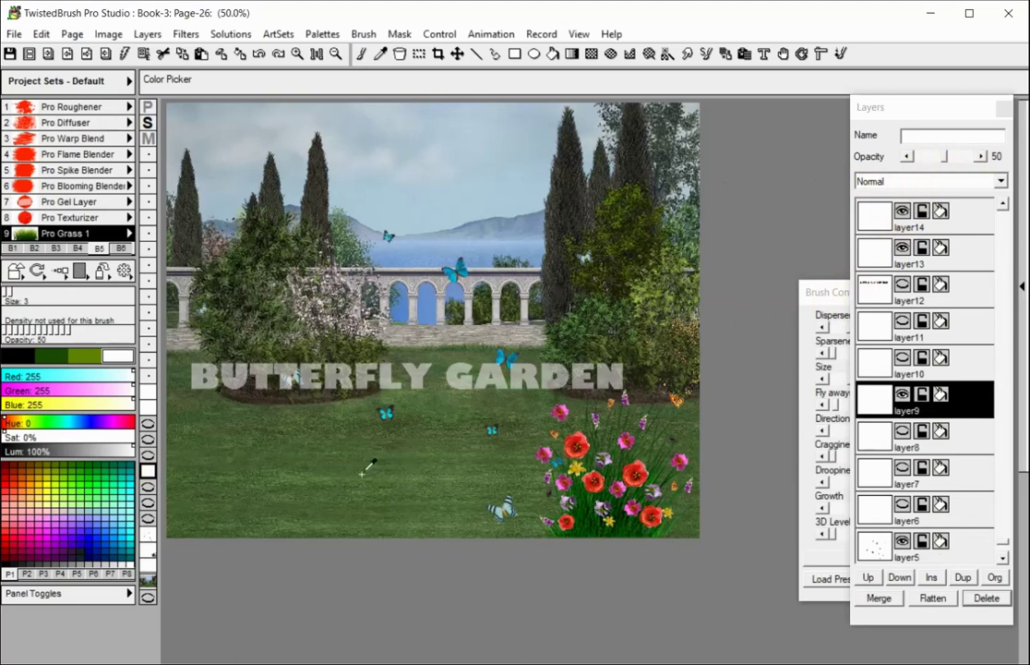
Step: Hide layer2, the garden picture layer, leaving butterflies, flowers and grass over transparency
click(149, 580)
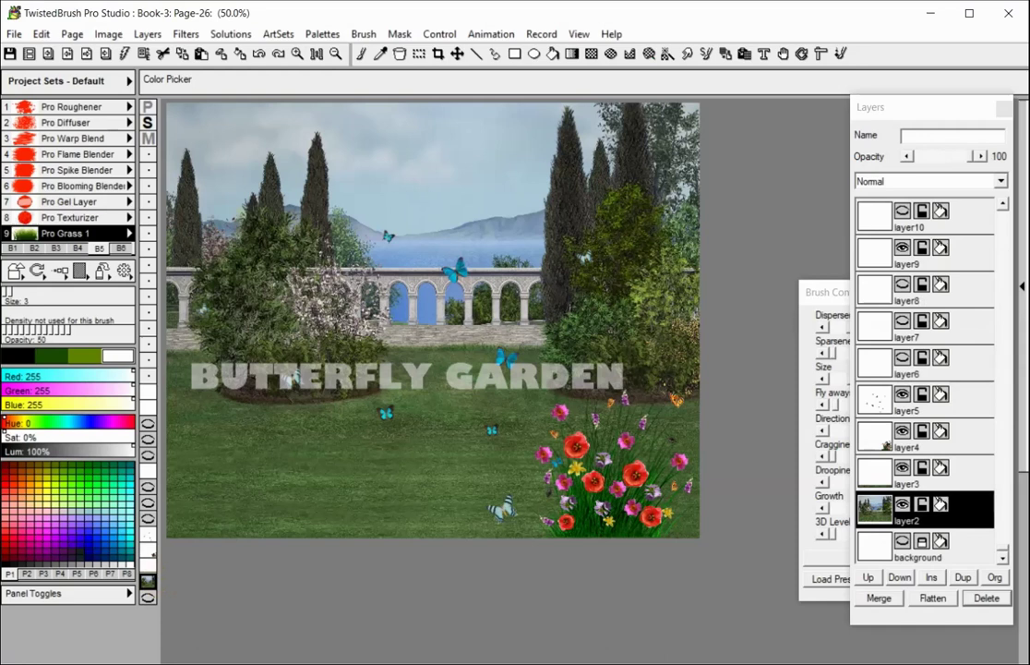
click(902, 506)
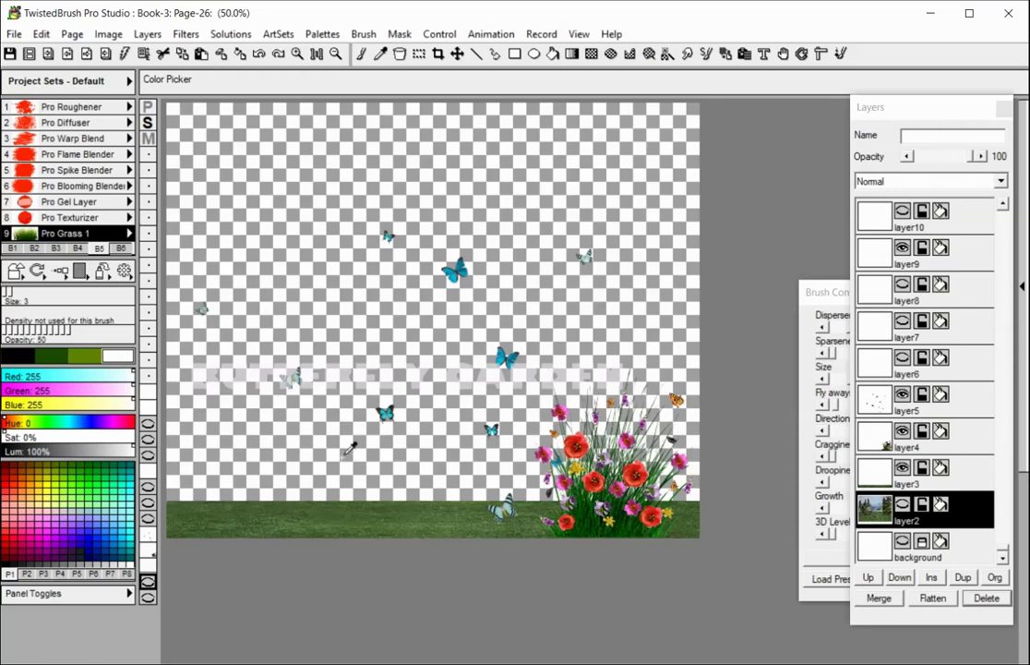
click(153, 537)
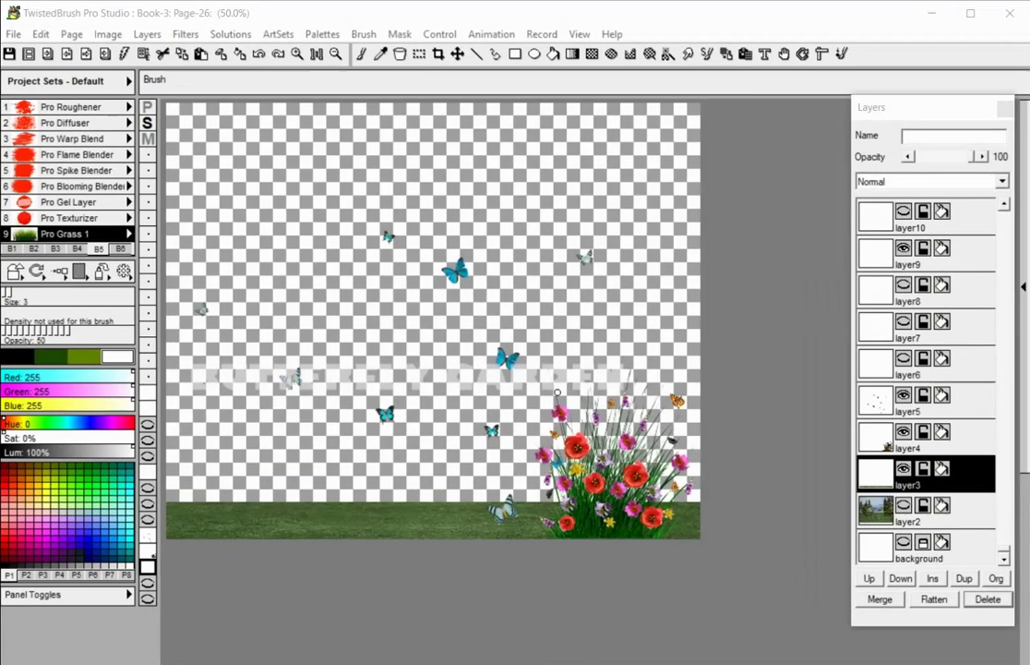
Step: Select layer3 and toggle one of its lock icons
click(926, 473)
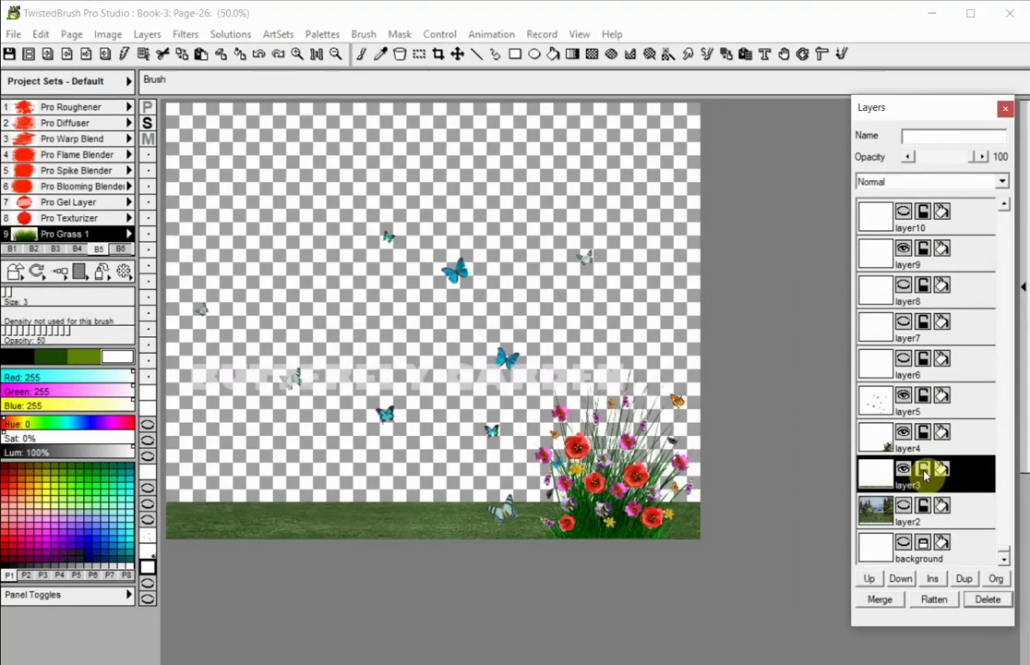
click(925, 474)
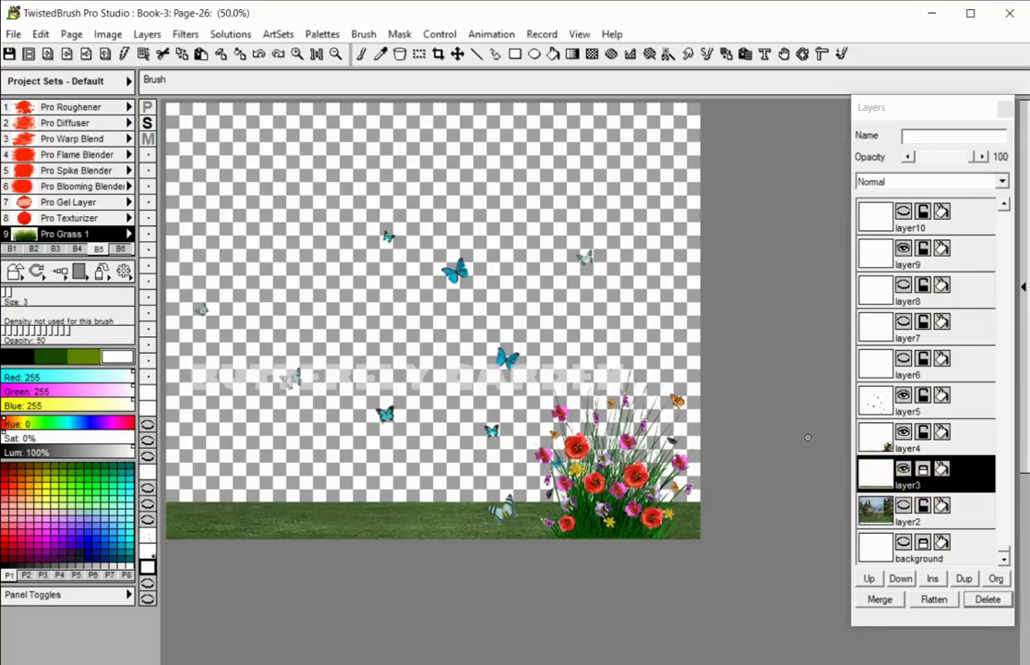
Step: Paint three test grass tufts on the grass strip with the Pro Grass 1 brush
click(361, 55)
drag(173, 463, 192, 445)
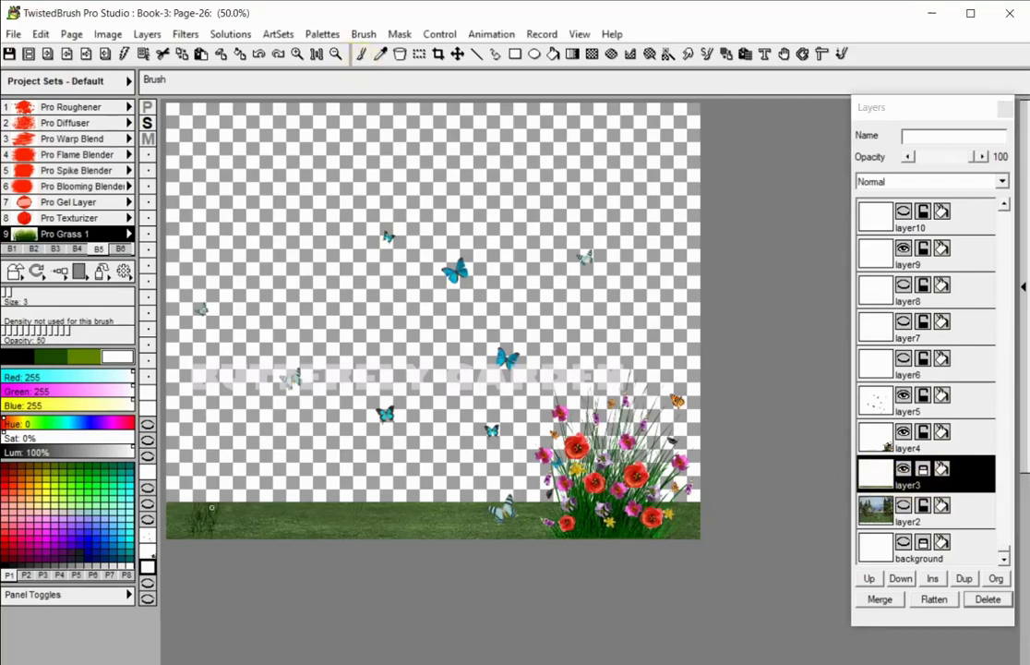
click(233, 463)
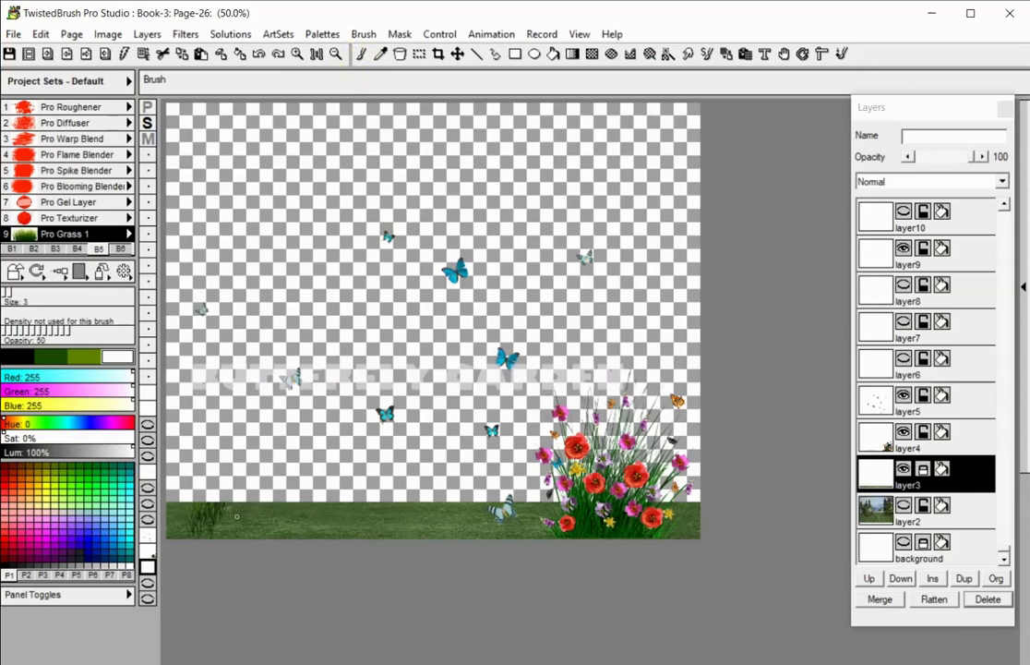
click(278, 475)
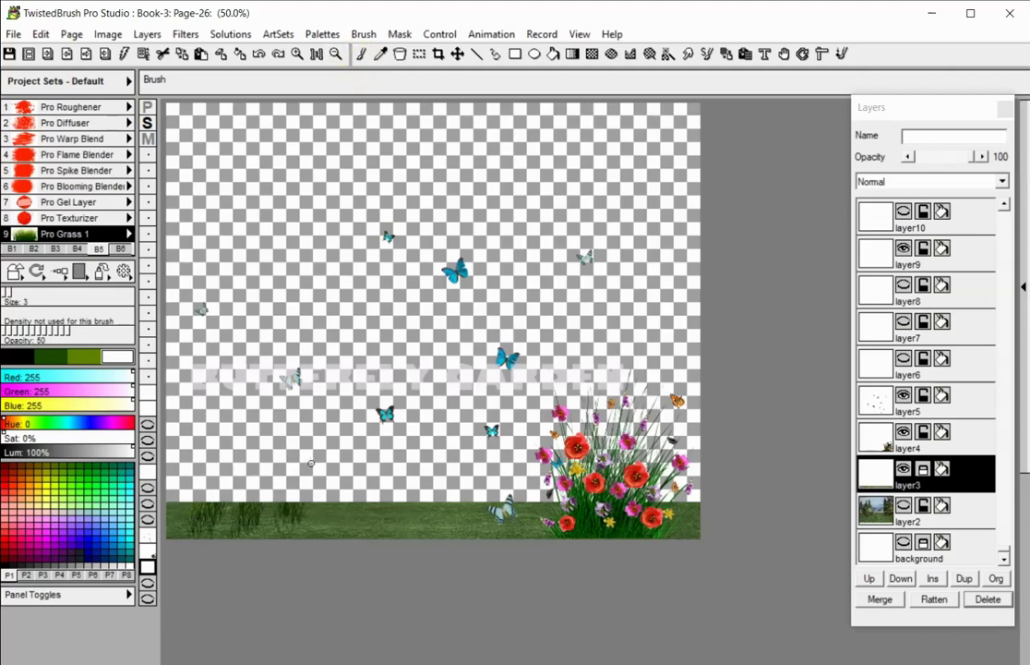
Step: Undo the three grass tufts and toggle layer3's lock icon
click(259, 53)
click(259, 54)
click(260, 54)
click(259, 53)
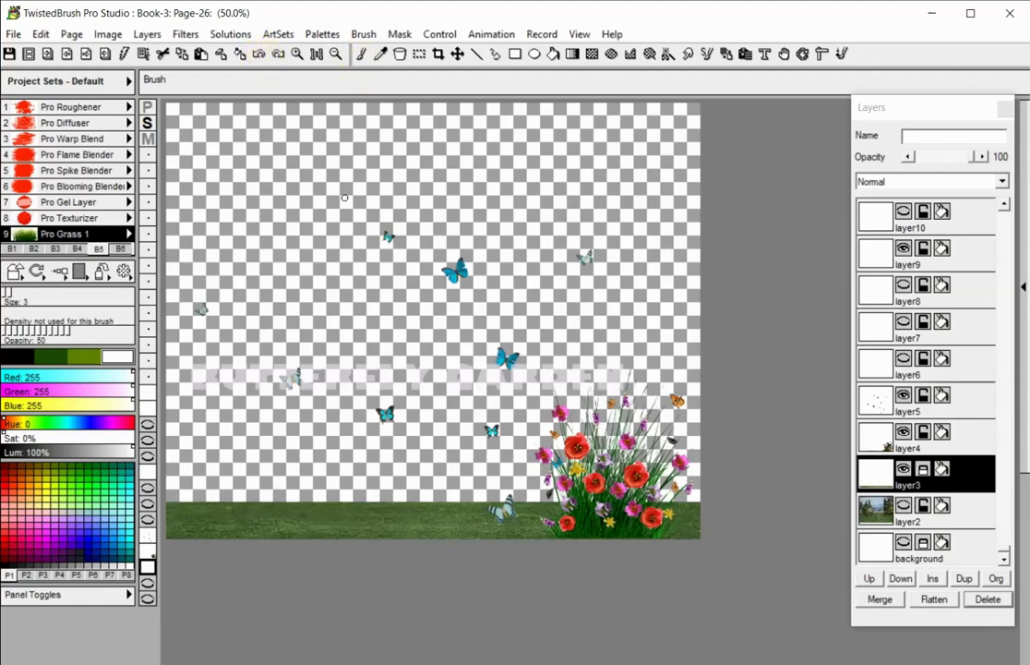
click(924, 476)
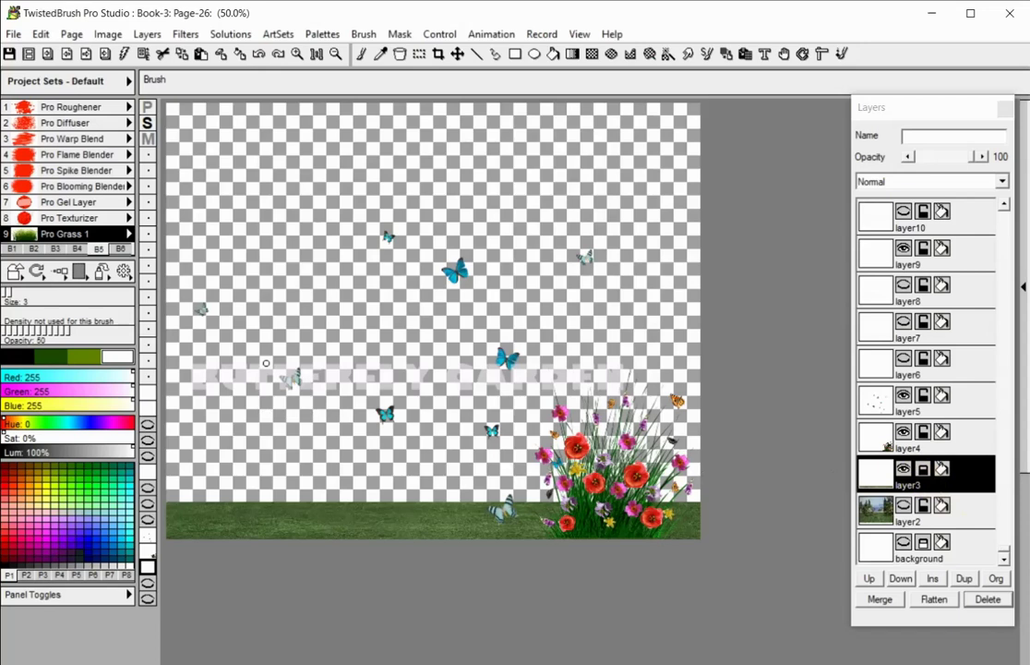
click(266, 362)
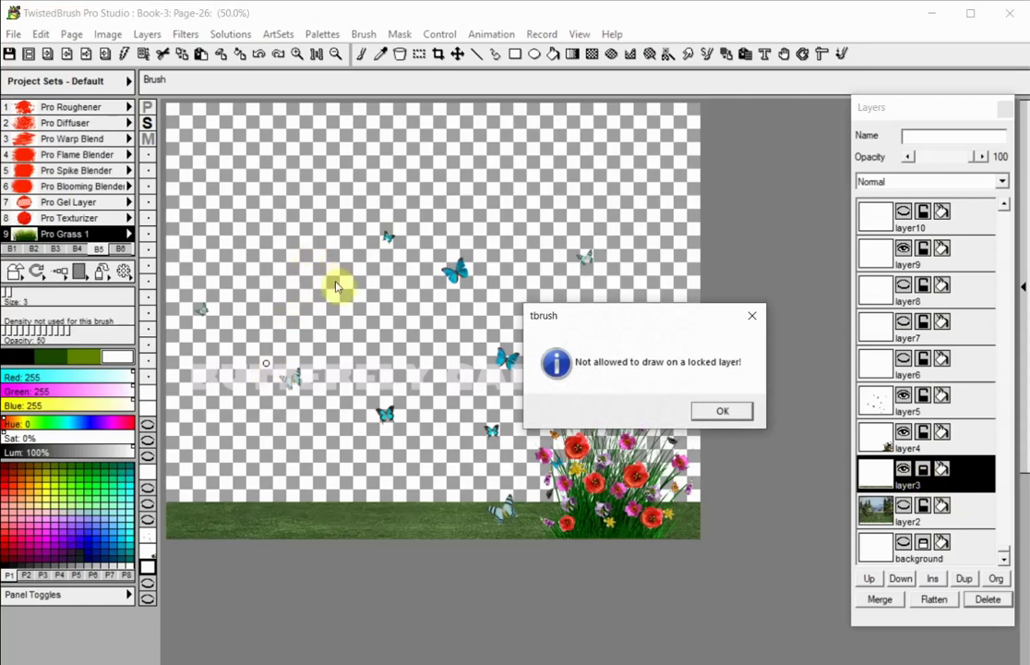
click(716, 414)
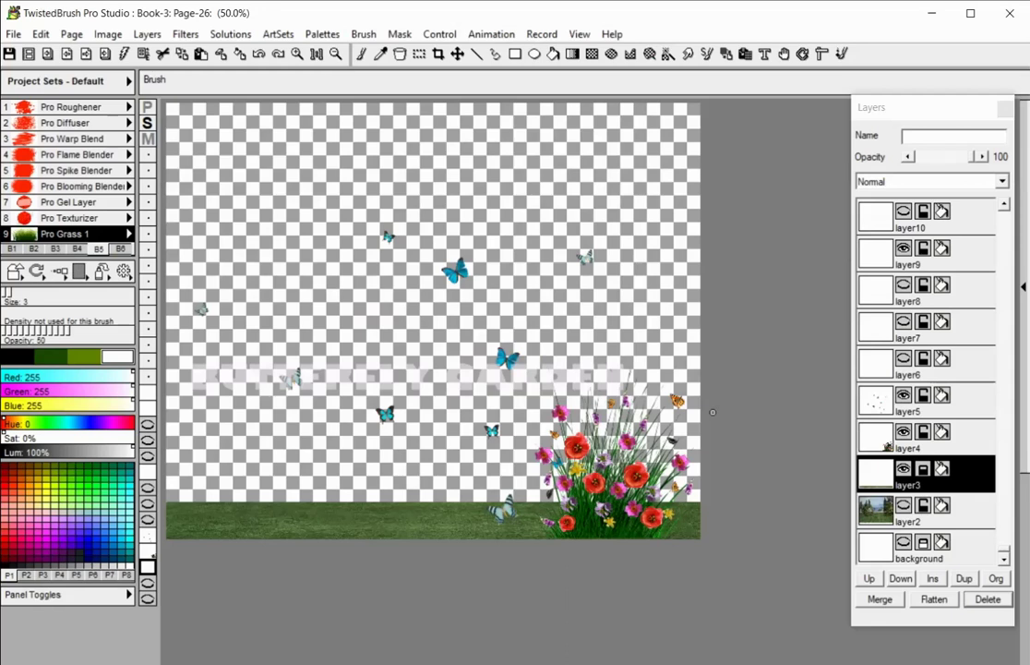
click(921, 478)
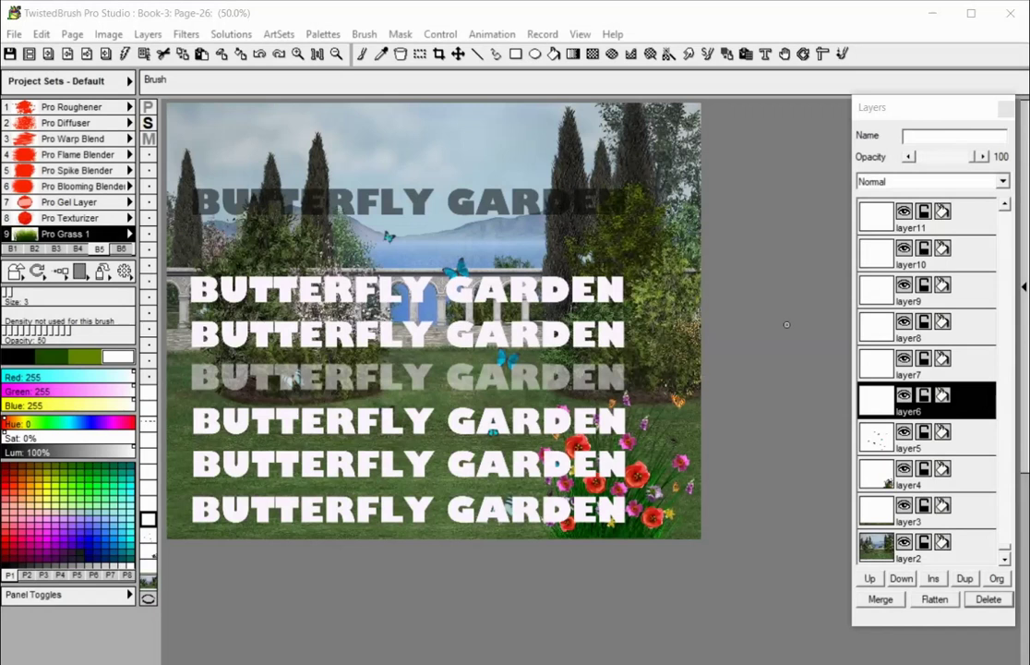
Step: Set layer6's text blend mode to Difference
click(1002, 183)
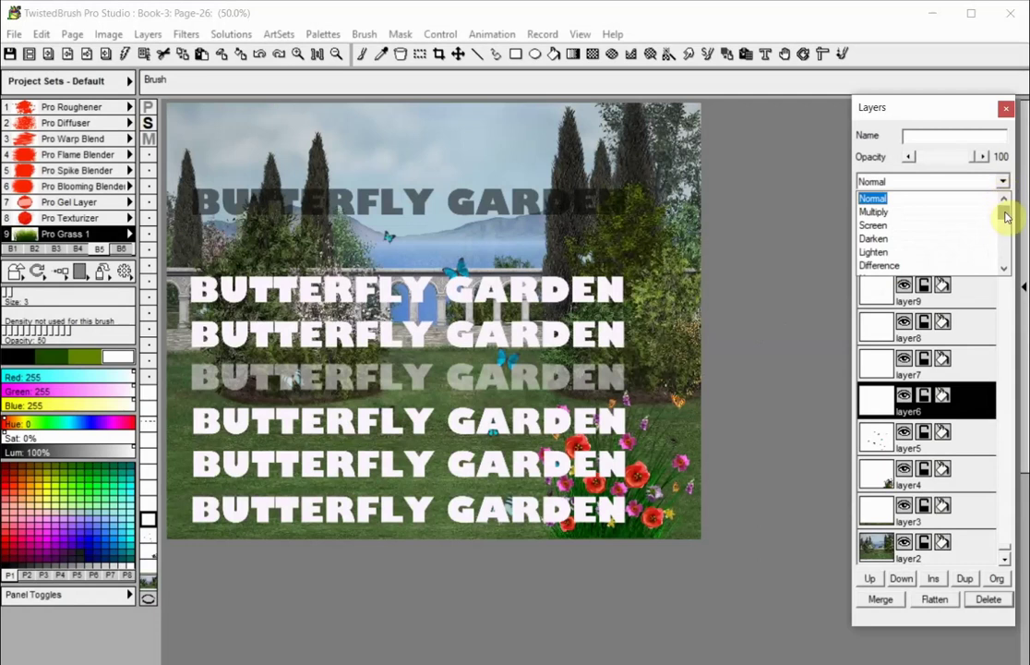
scroll(1006, 218, down, 1)
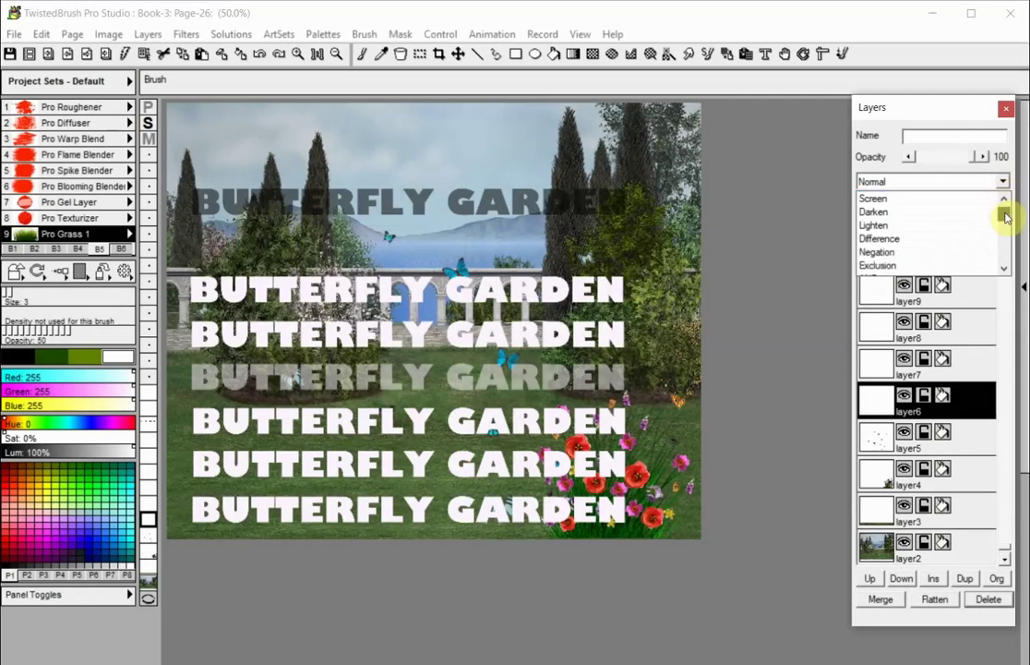
click(988, 238)
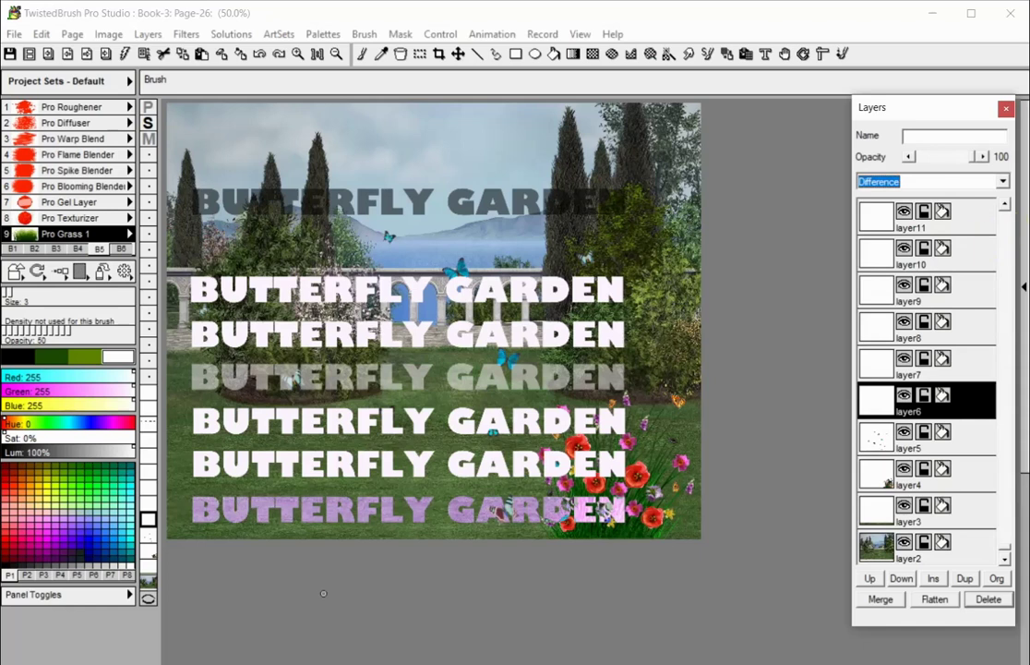
Step: Set layer7's text blend mode to AND
click(148, 503)
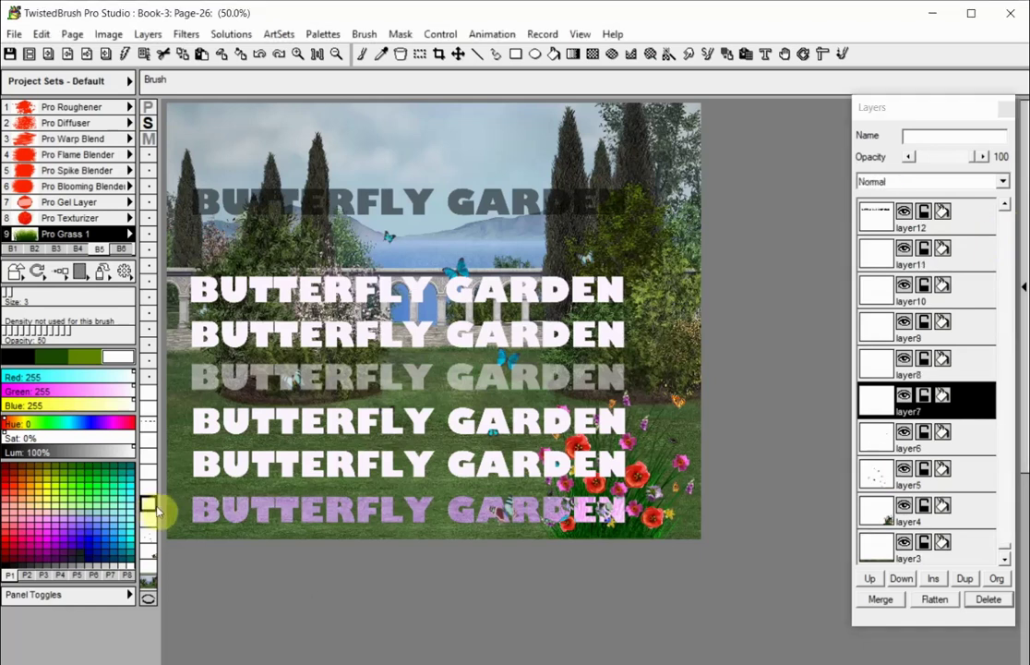
click(1003, 182)
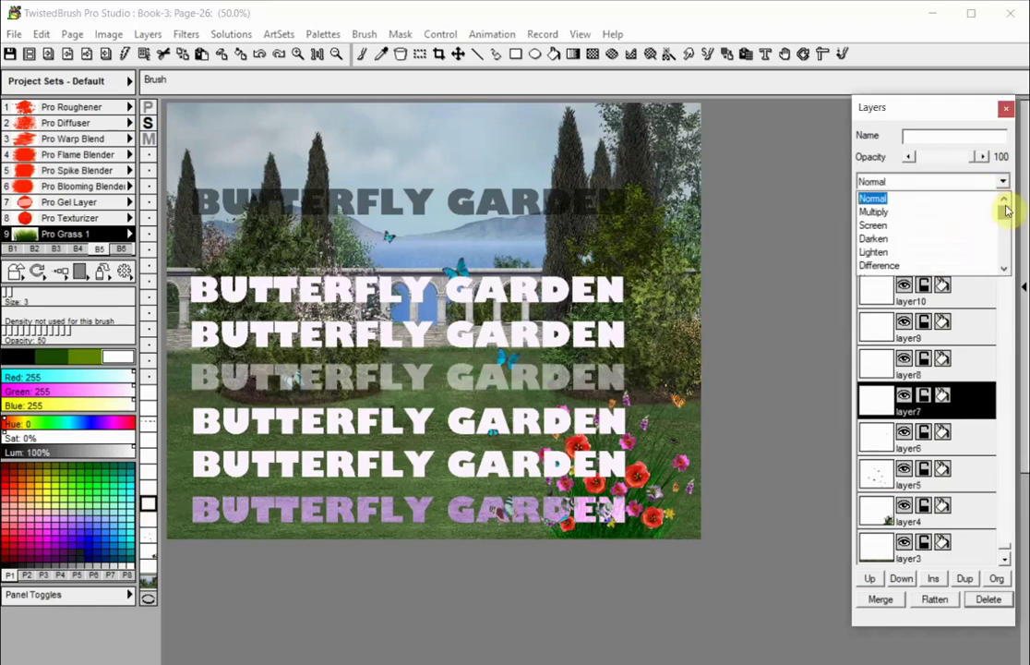
scroll(1006, 217, down, 1)
scroll(1006, 217, down, 2)
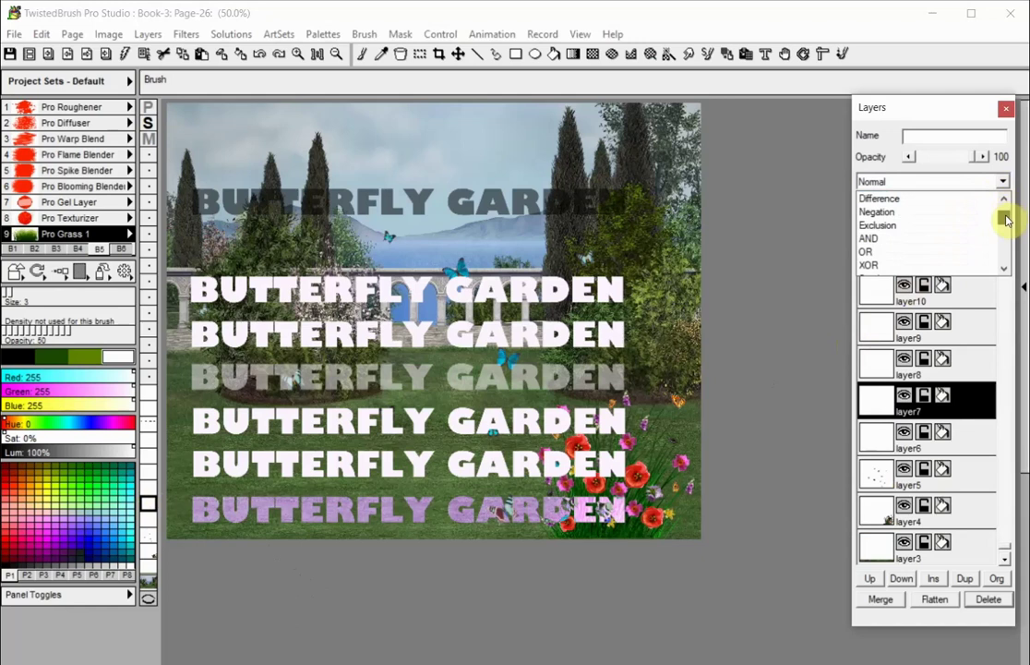
click(965, 240)
click(145, 434)
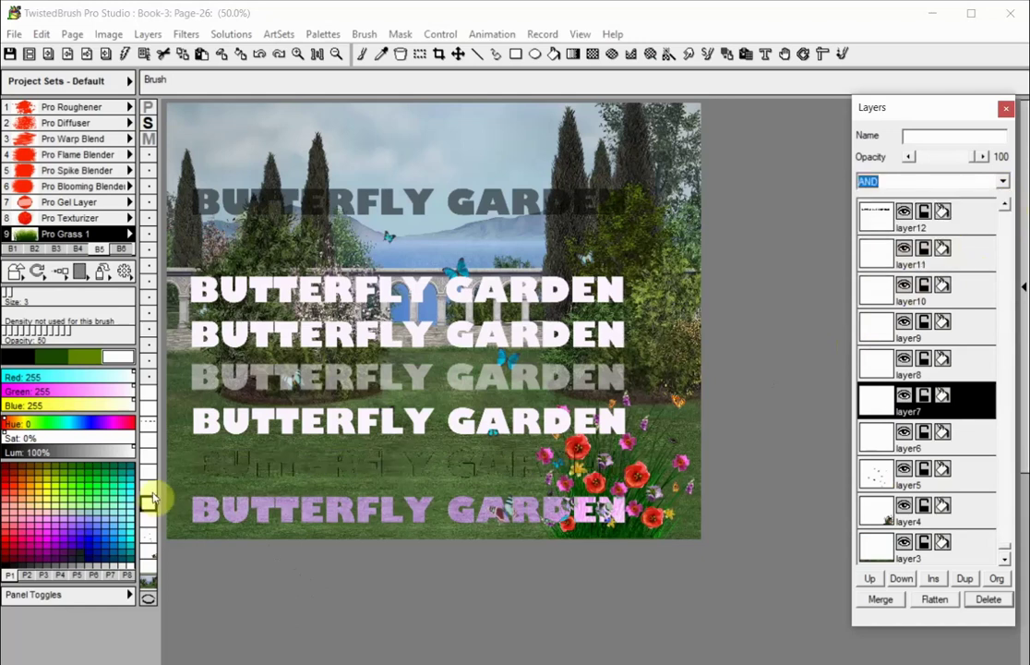
Step: Blend layer8's text in Overlay mode and layer9's text in Dodge mode
click(1001, 183)
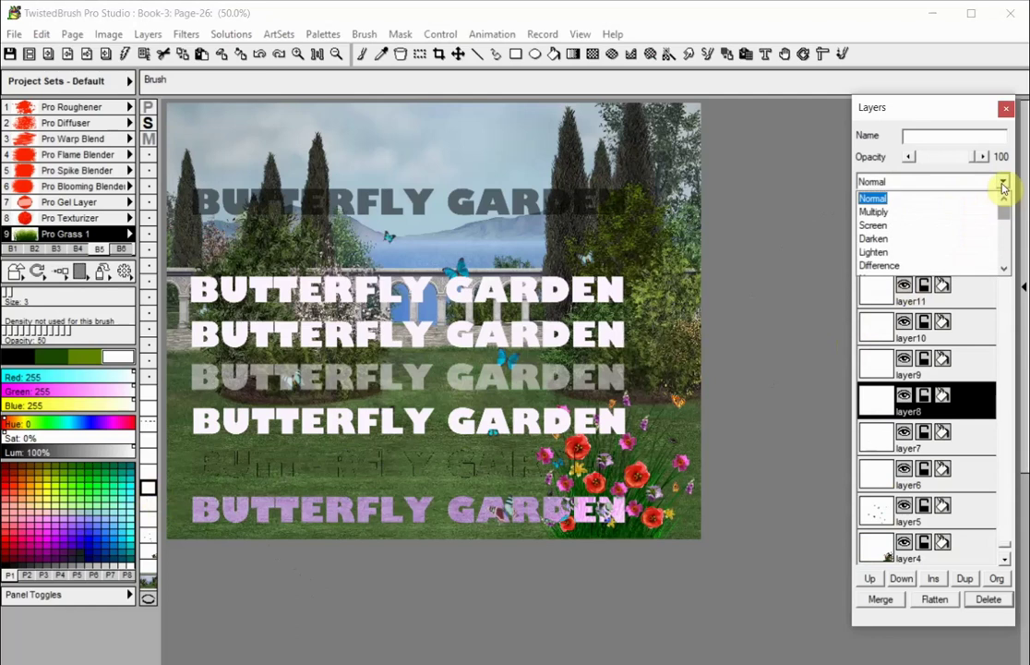
scroll(1003, 208, down, 3)
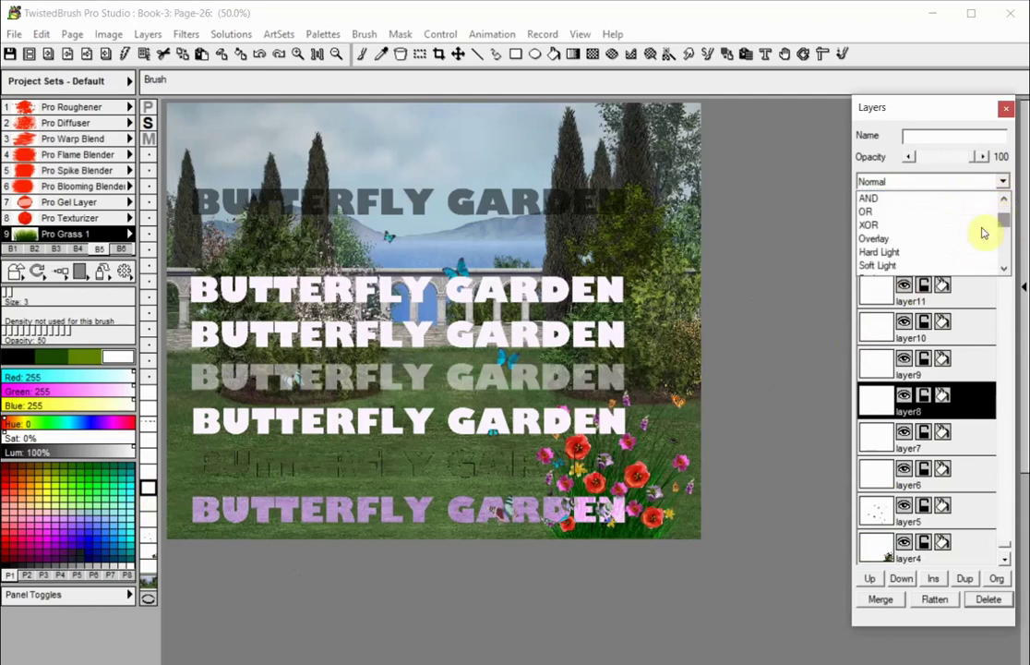
click(971, 240)
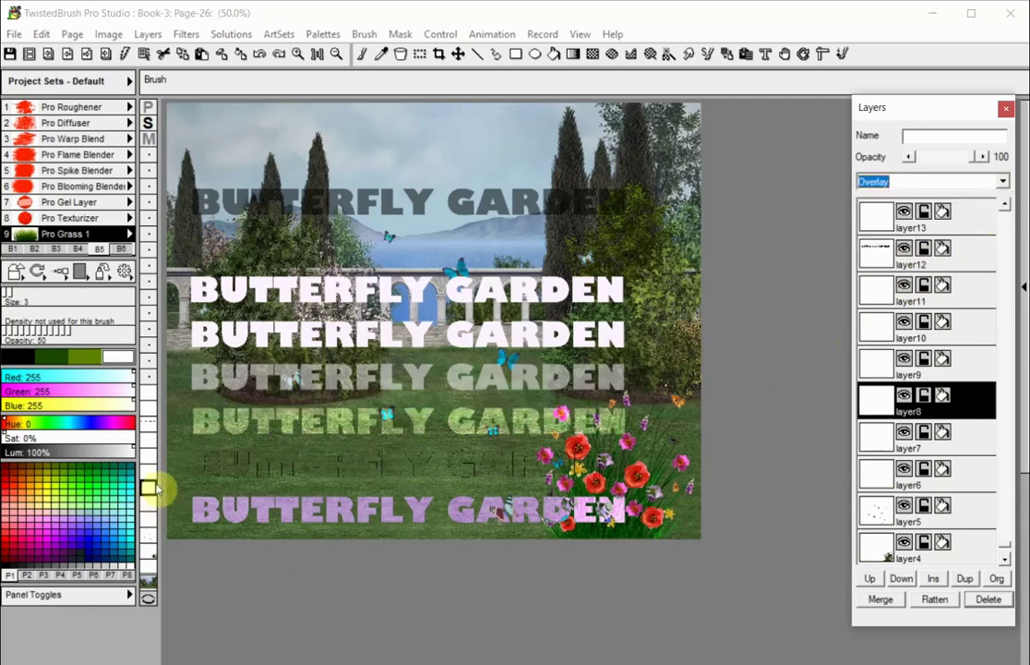
click(146, 424)
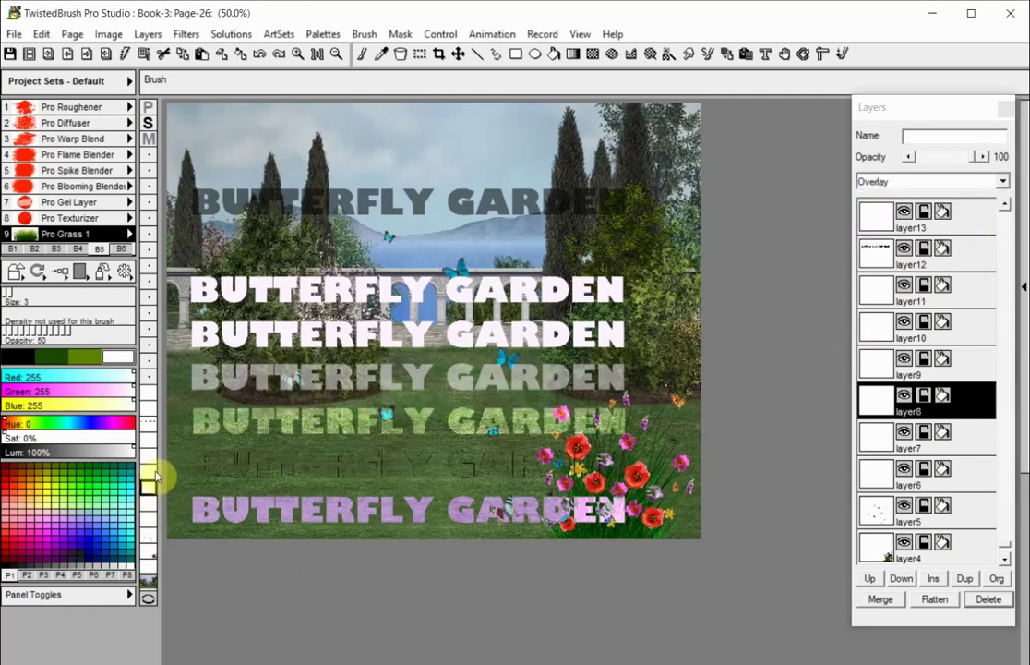
click(1002, 182)
scroll(1004, 217, down, 3)
scroll(1003, 219, down, 2)
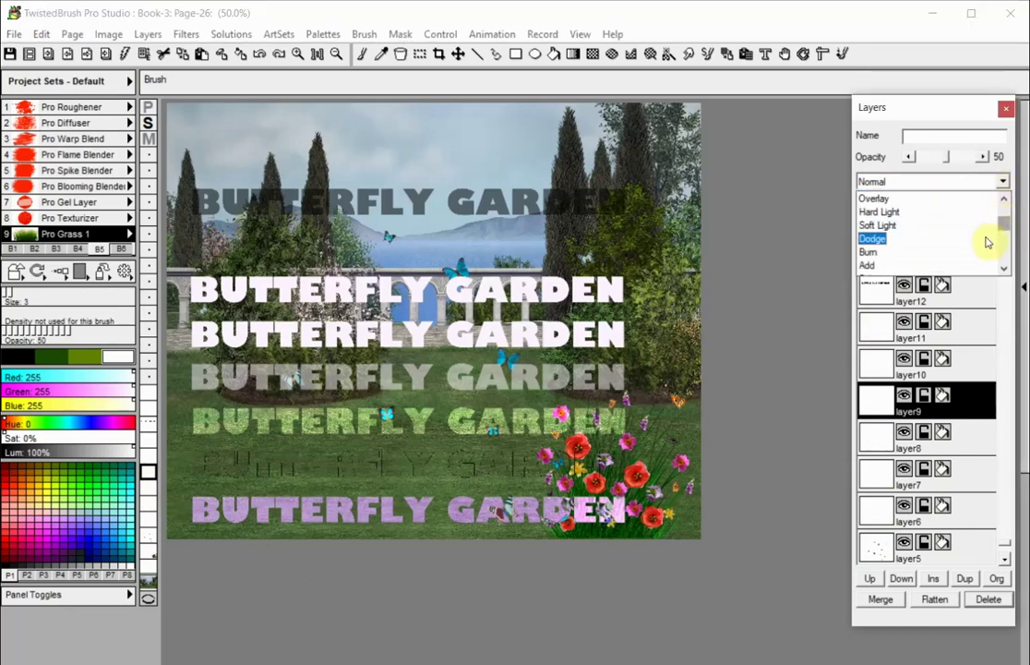
click(987, 239)
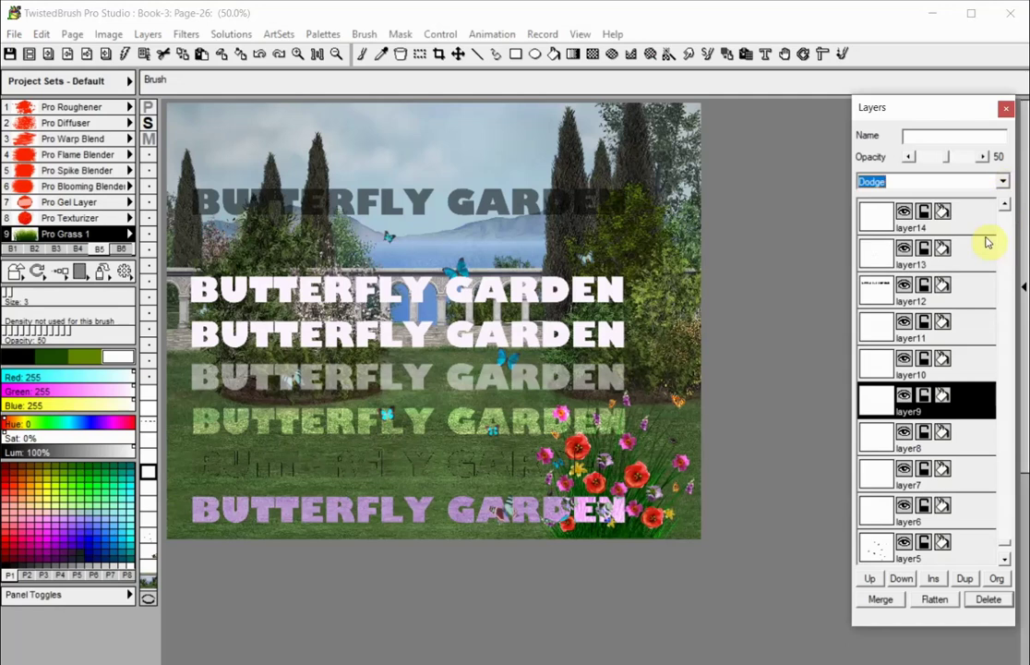
Step: Set layer10's blending to Soft Light and layer11's blending to HSL Hue
click(148, 455)
click(1003, 181)
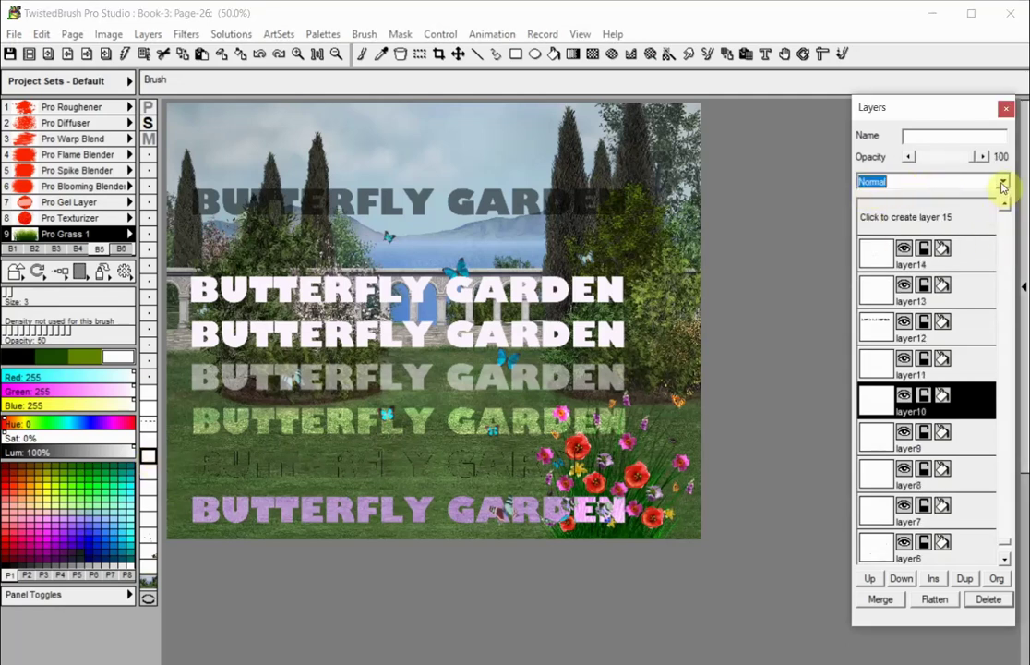
drag(1006, 214, 1006, 226)
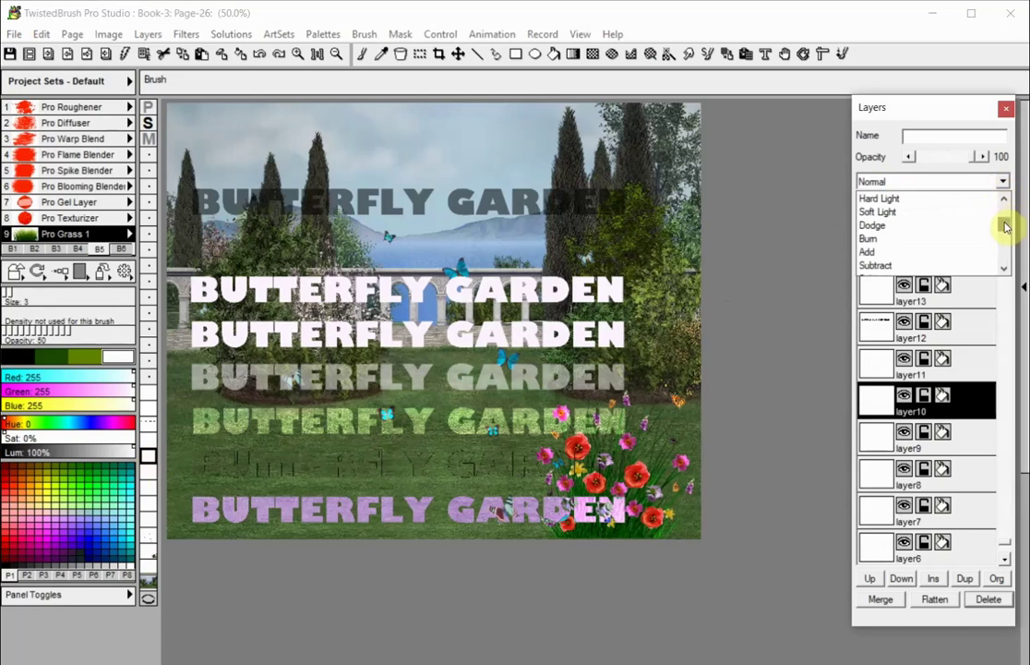
click(979, 213)
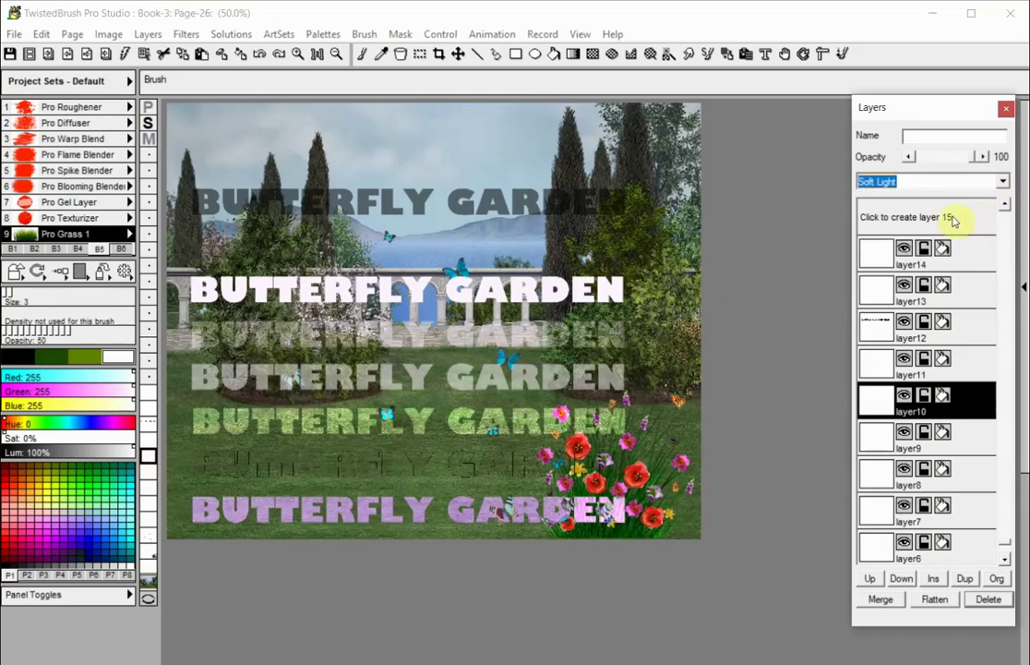
click(148, 439)
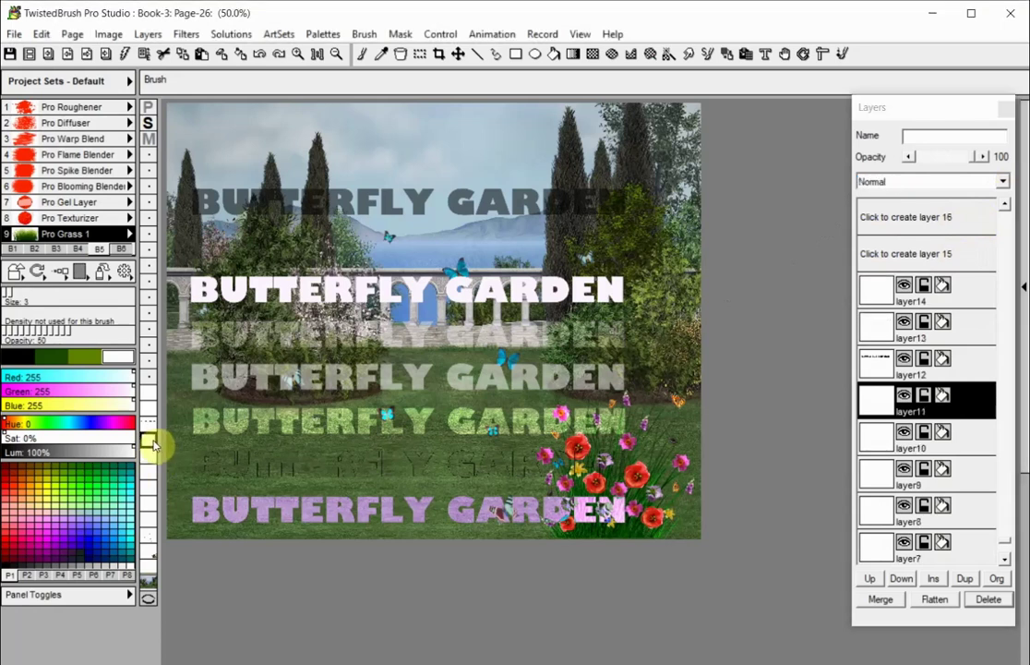
click(1002, 185)
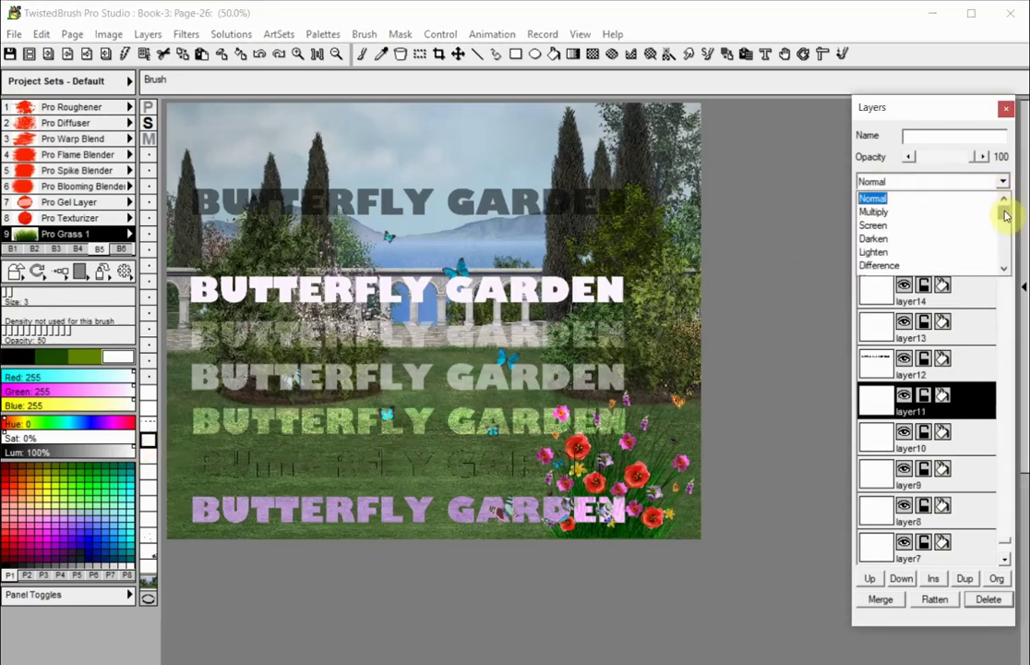
drag(1002, 212, 1006, 231)
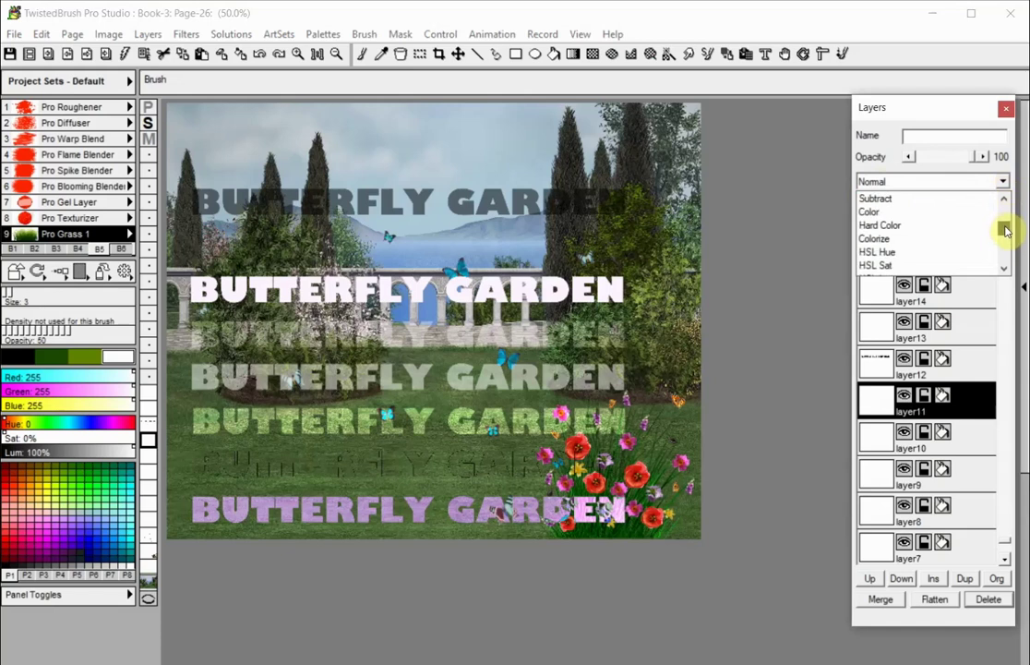
click(975, 252)
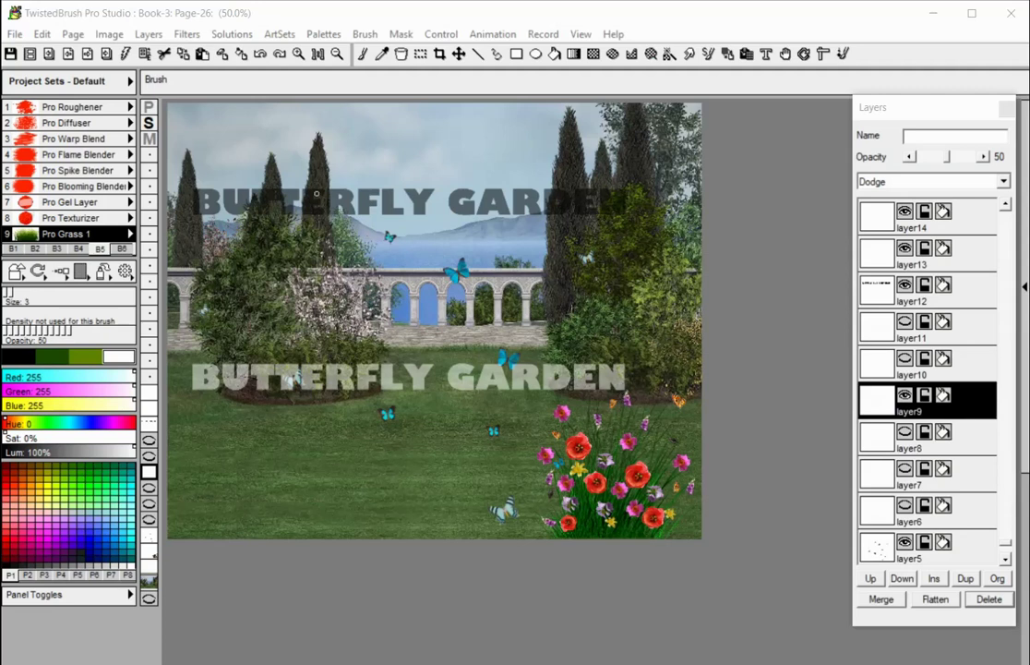
Step: Apply Filters > Distort > Warp, raising Bottom Left and lowering Top Right to 39.4%
click(198, 35)
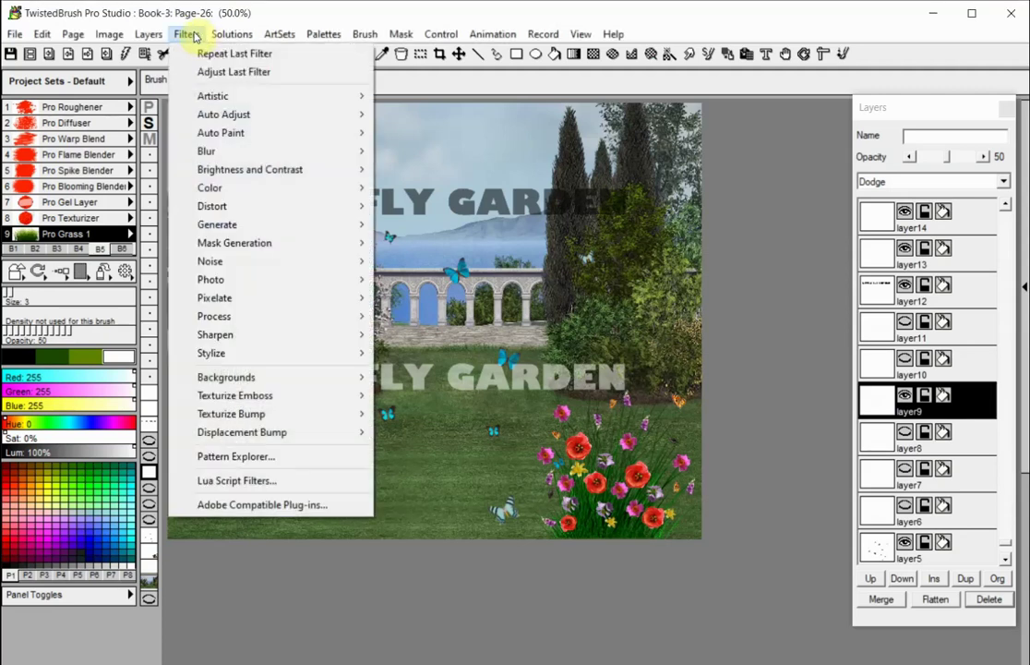
mouse_move(248, 207)
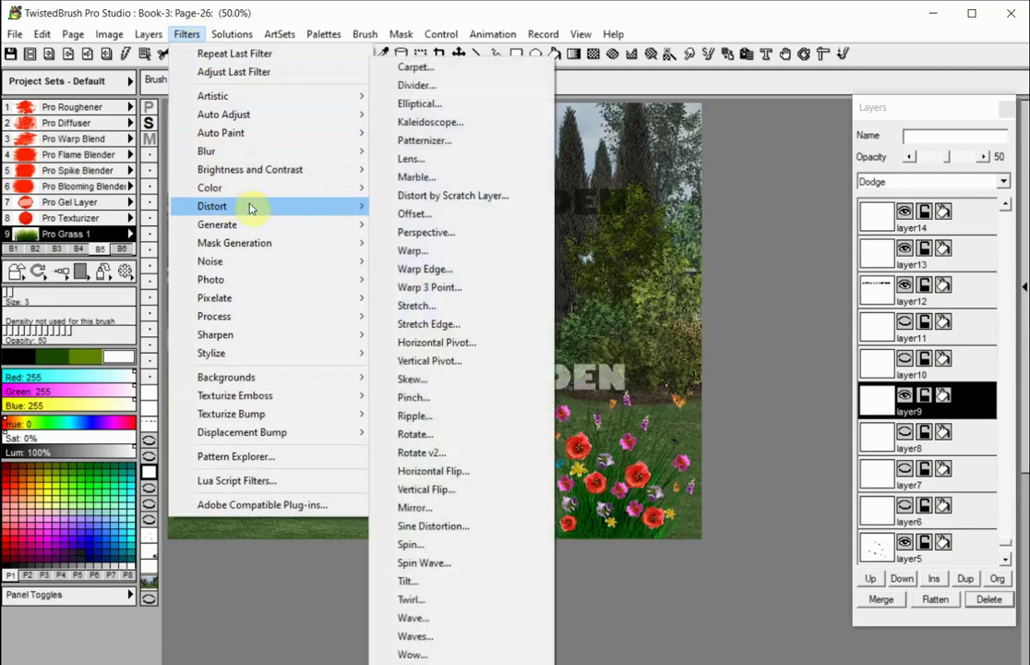
click(397, 247)
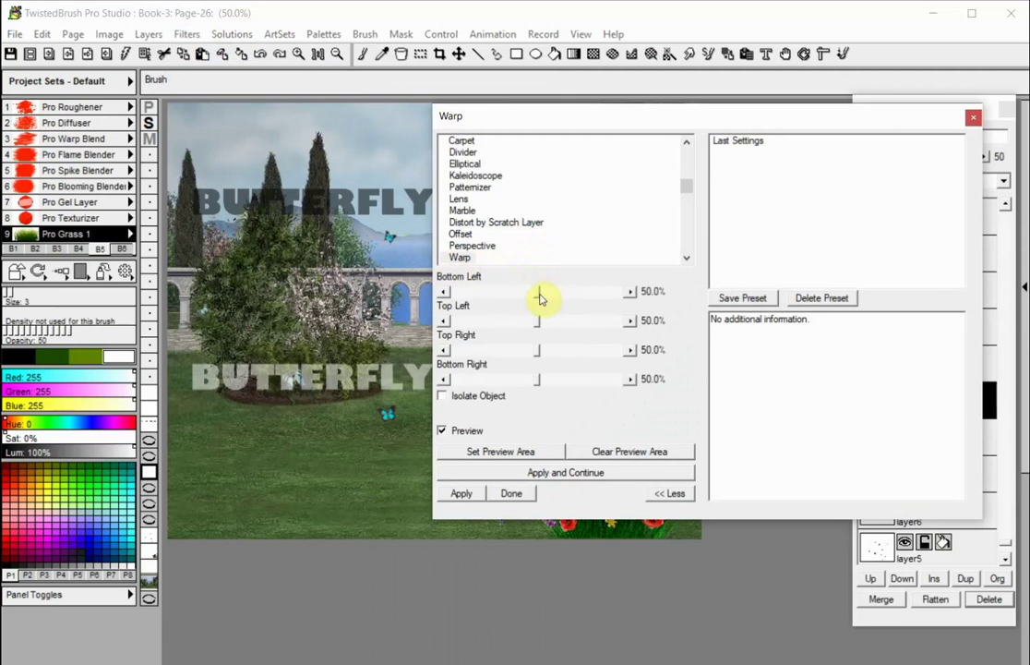
drag(539, 294, 560, 294)
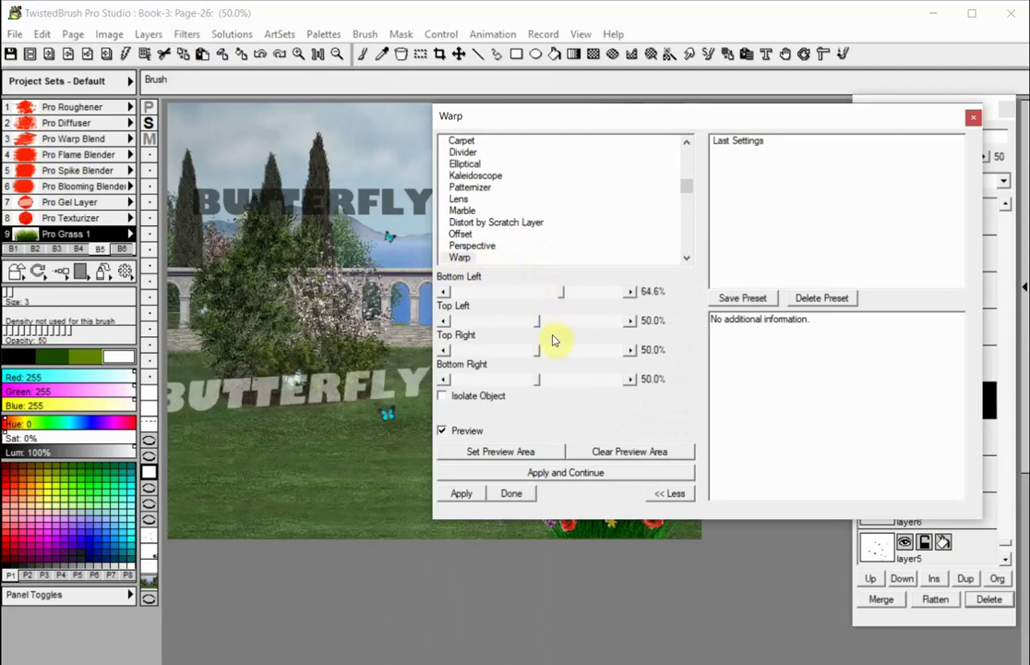
drag(540, 353, 492, 395)
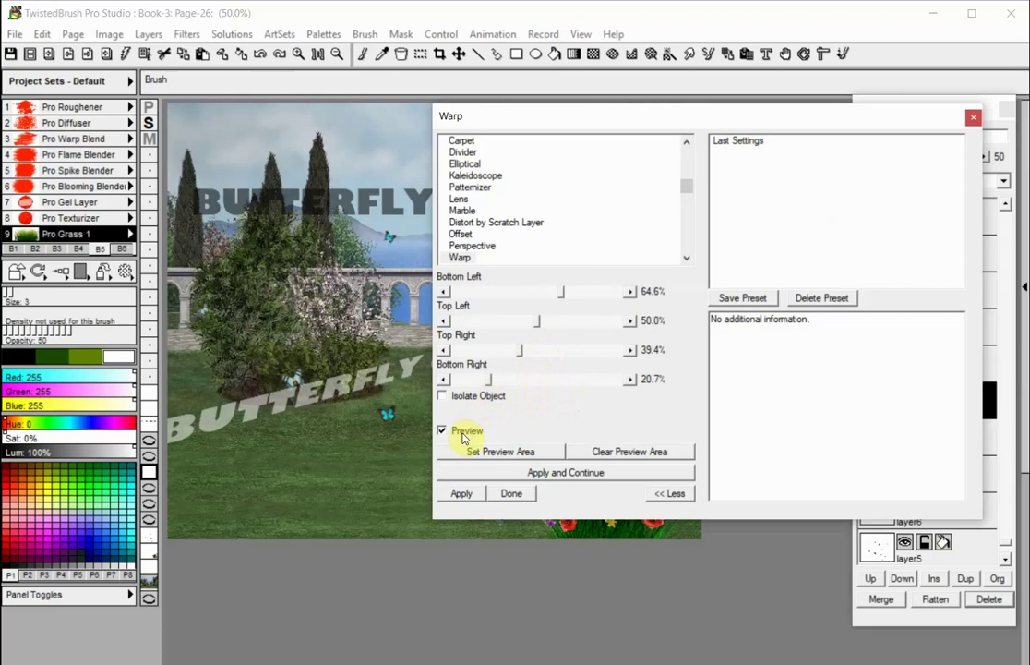
click(462, 493)
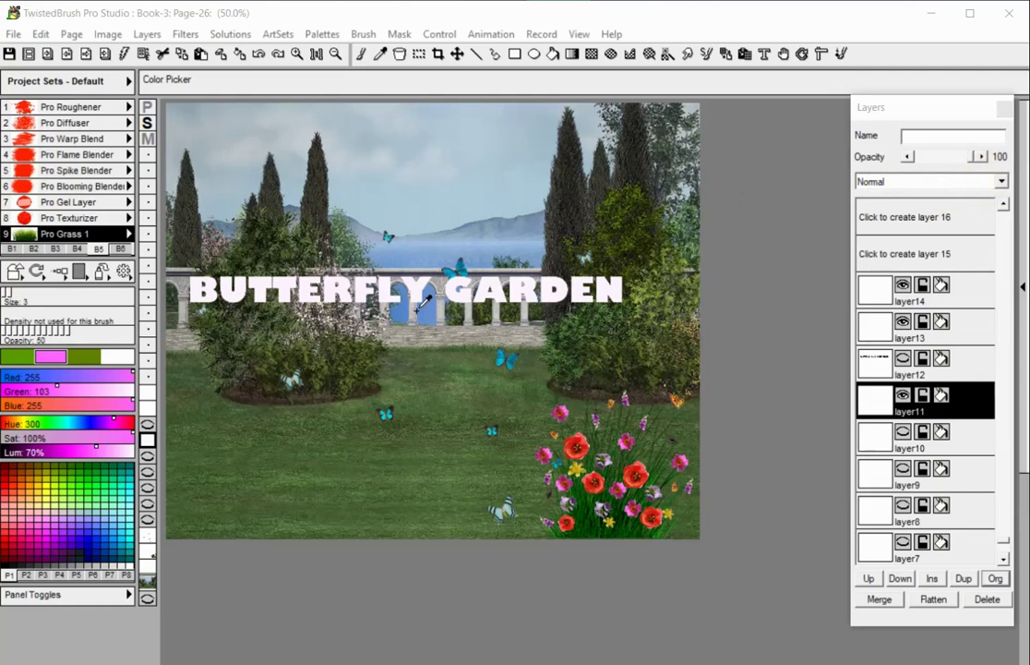
Step: Insert a new empty layer12 above layer11
click(930, 580)
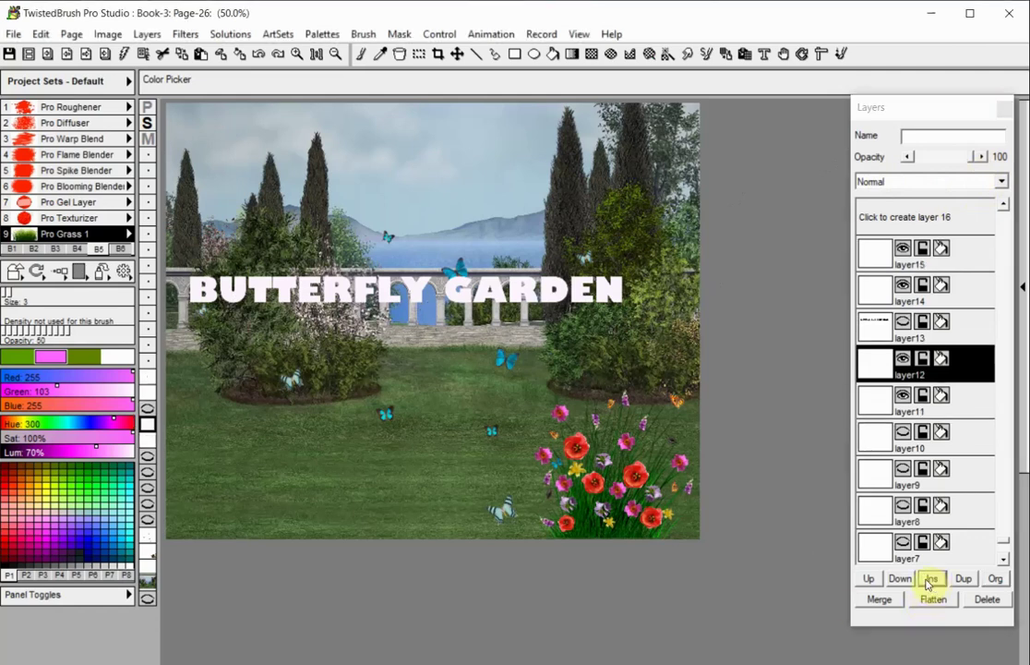
Step: Fill layer12 with a top-to-bottom black-to-white linear gradient across the canvas
click(572, 55)
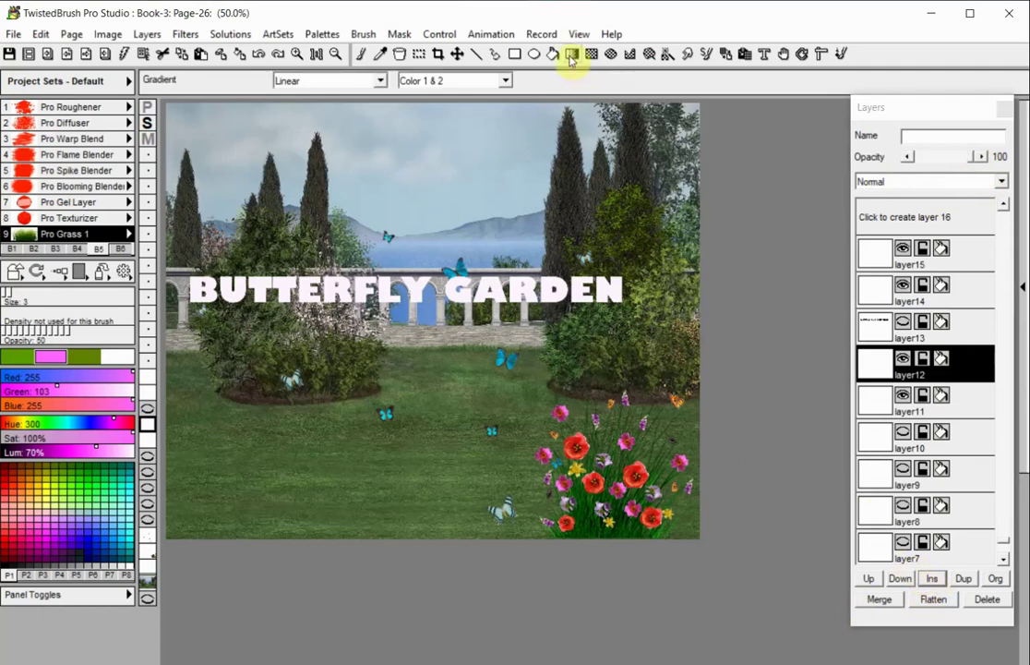
click(17, 359)
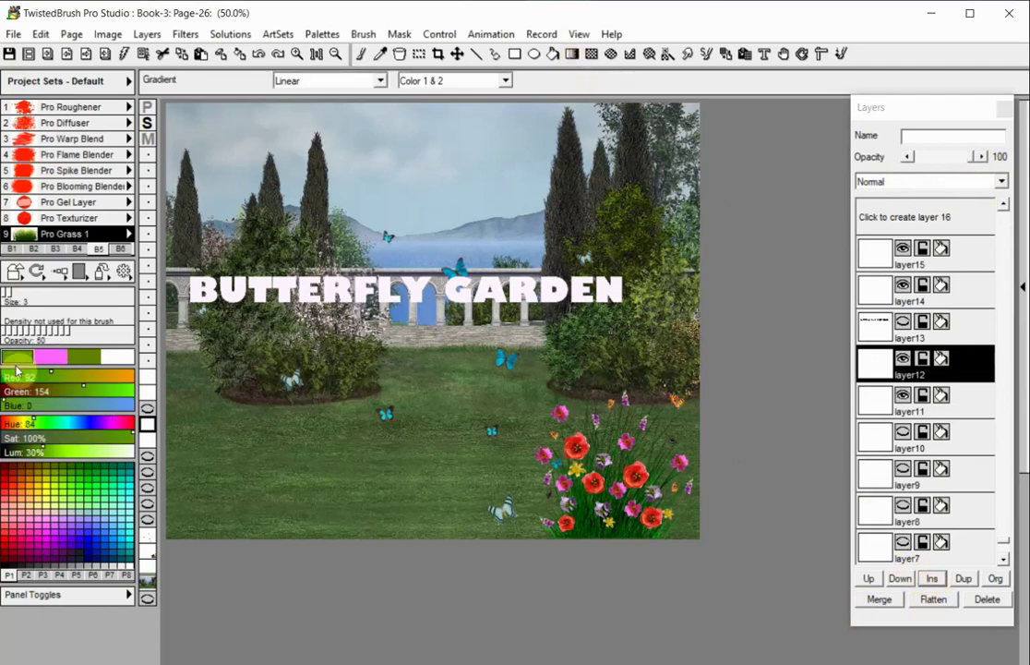
click(8, 565)
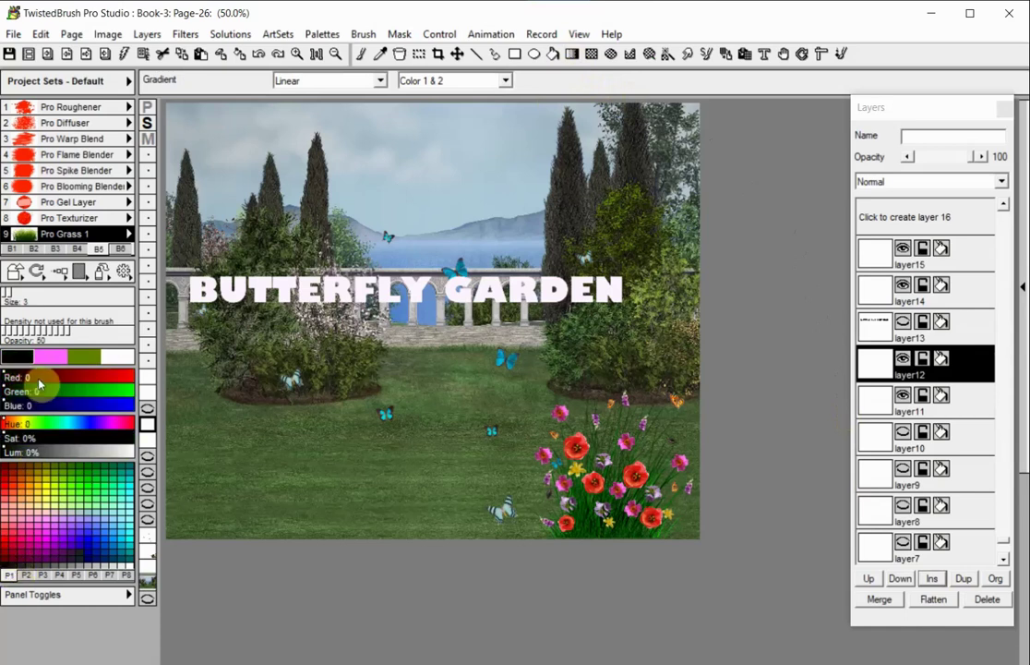
click(48, 357)
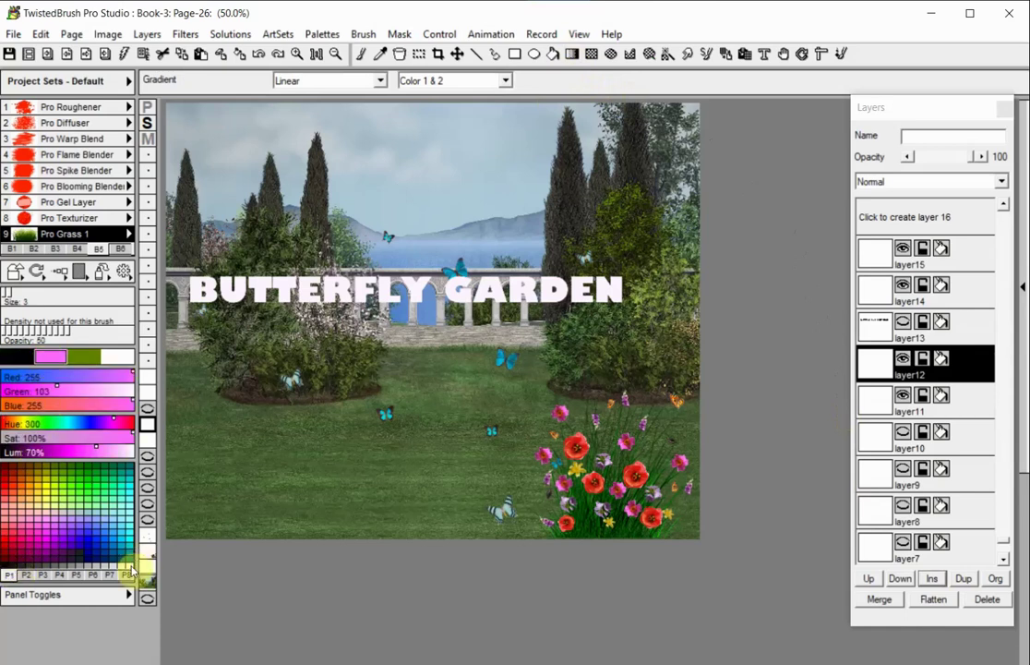
click(118, 506)
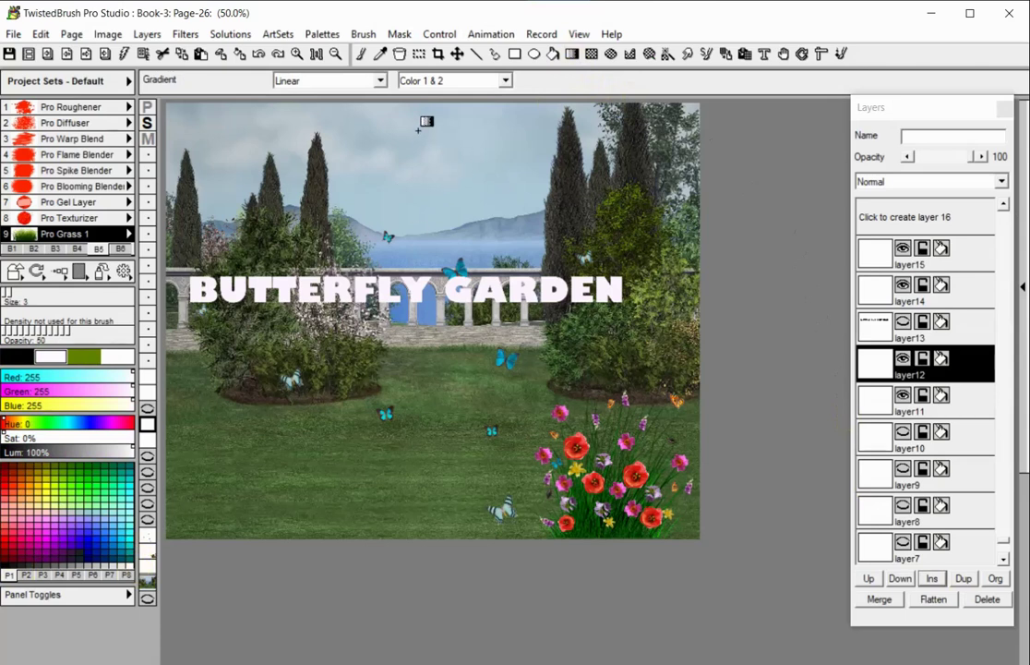
drag(425, 125, 427, 522)
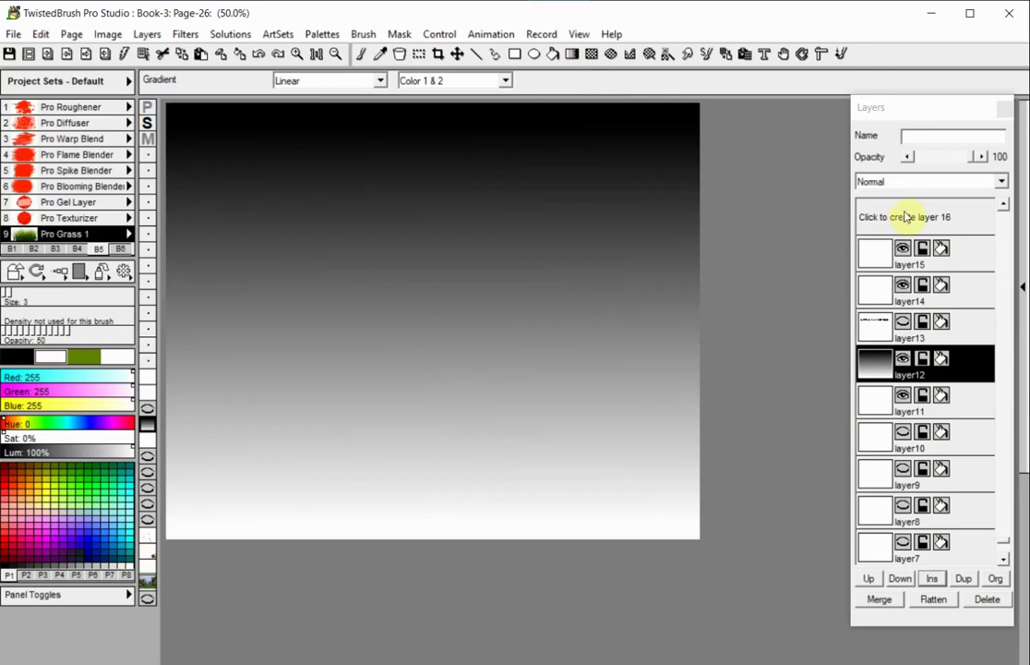
Step: Set layer12's gradient blend mode to Layer Mask
click(1001, 181)
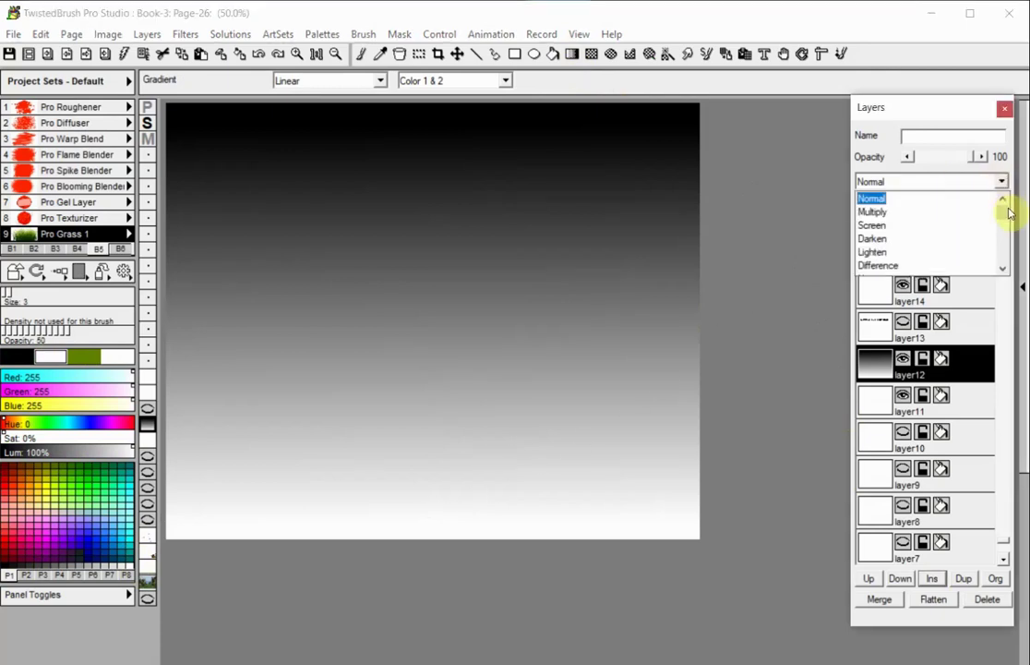
drag(1008, 216, 1012, 256)
click(993, 239)
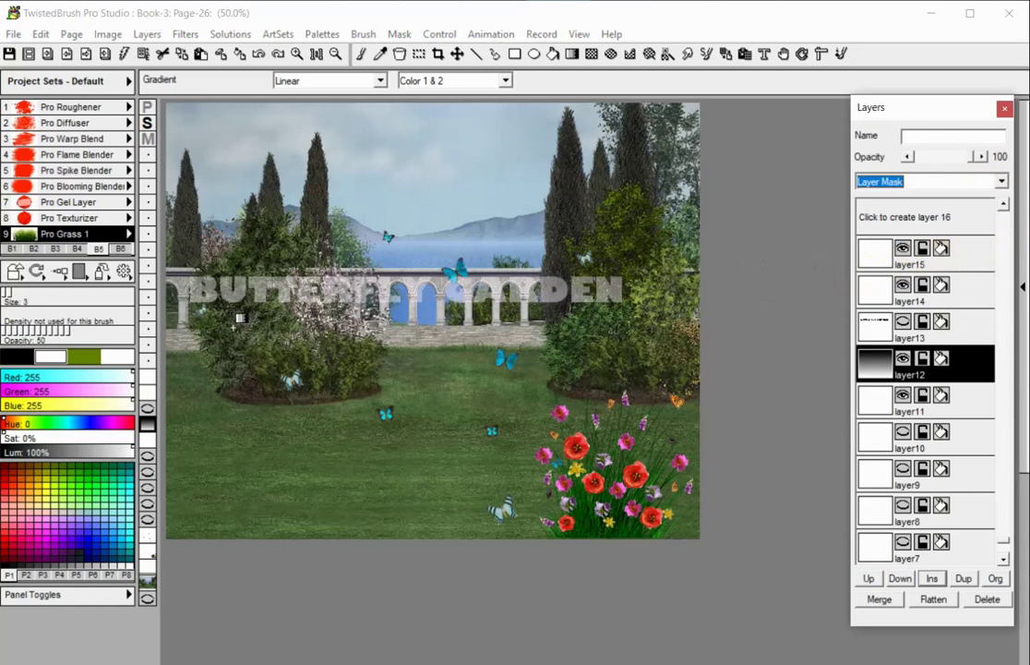
Step: Delete layer12, the gradient mask layer, confirming with Yes
click(986, 600)
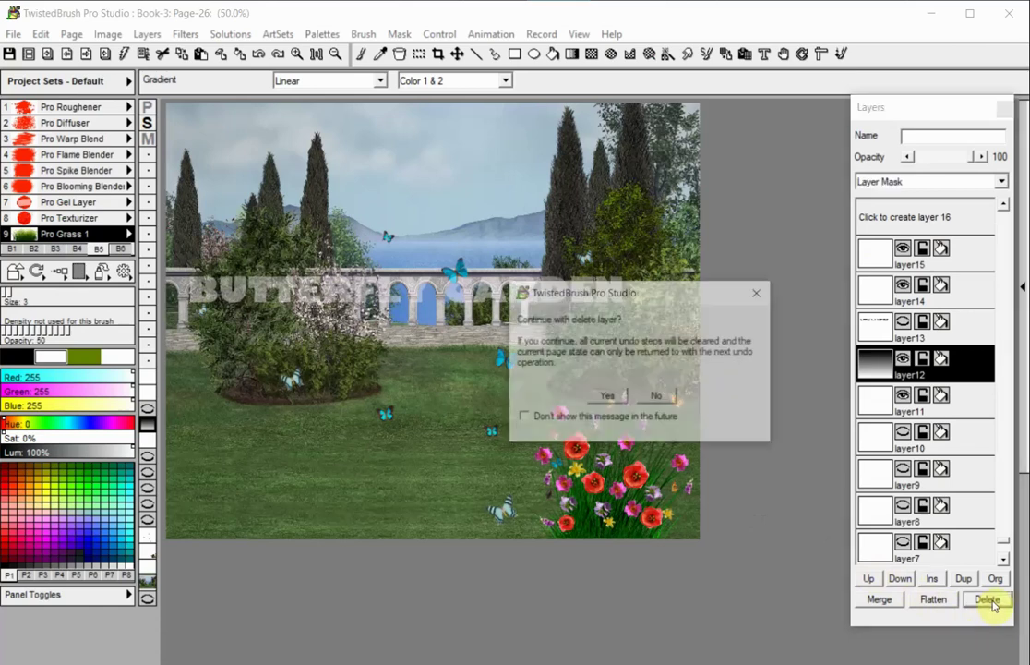
click(607, 396)
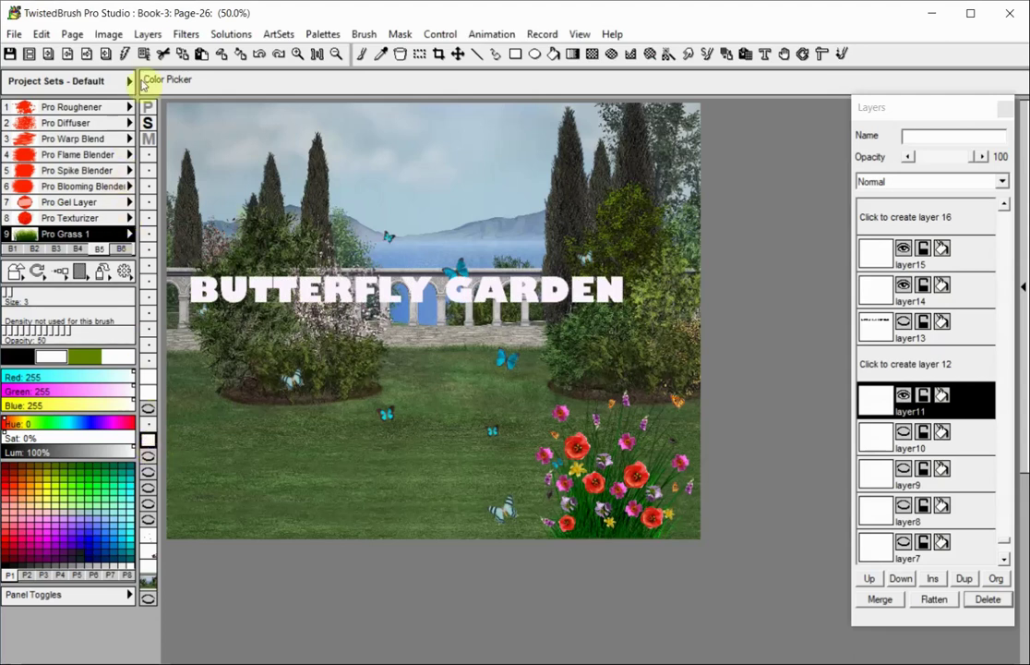
Step: Apply a Blur More alpha filter to Layer11's title at 53.5% size and 70.2% level
click(150, 35)
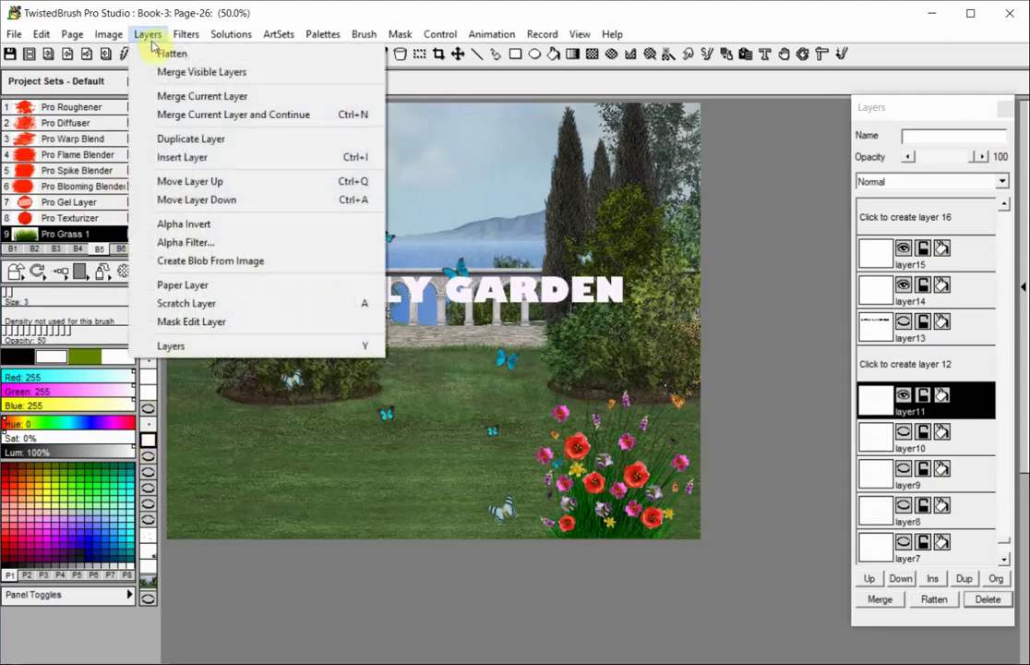
click(155, 243)
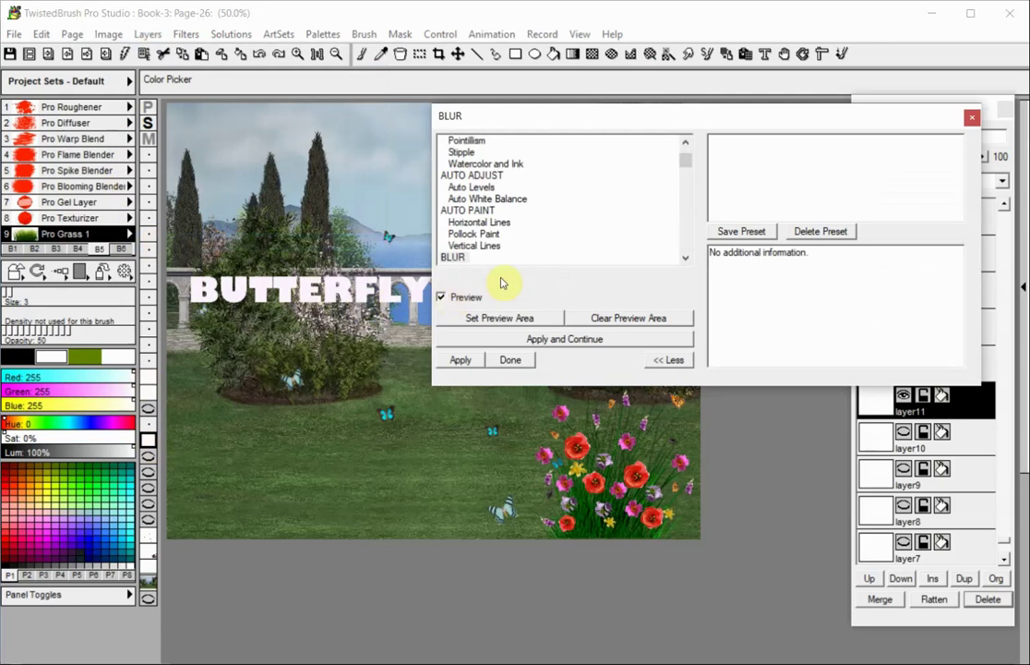
click(686, 258)
click(686, 258)
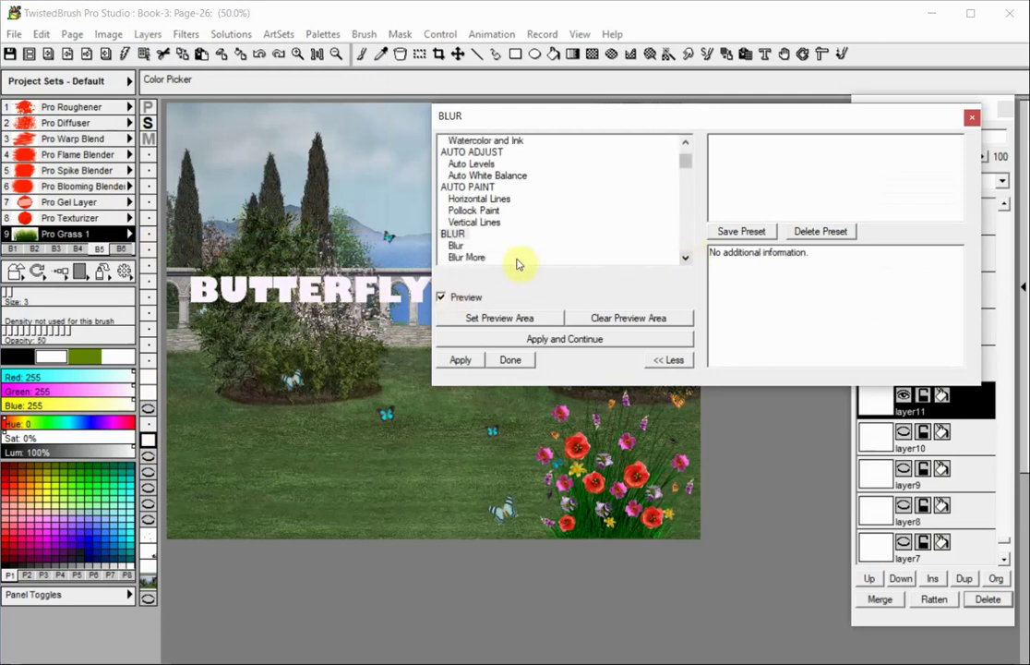
click(476, 258)
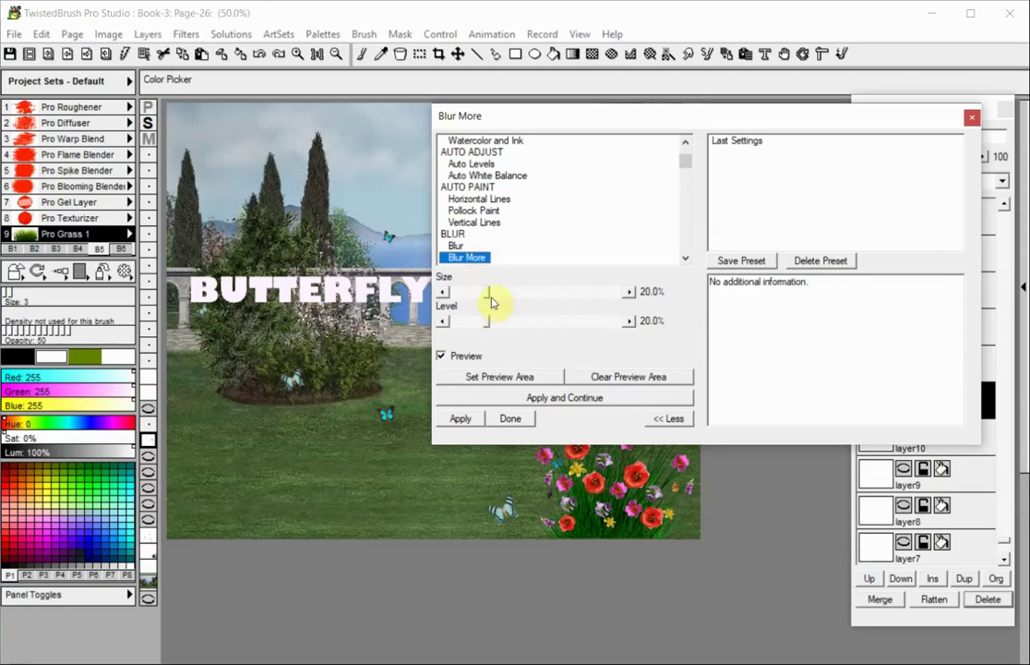
drag(488, 291, 570, 324)
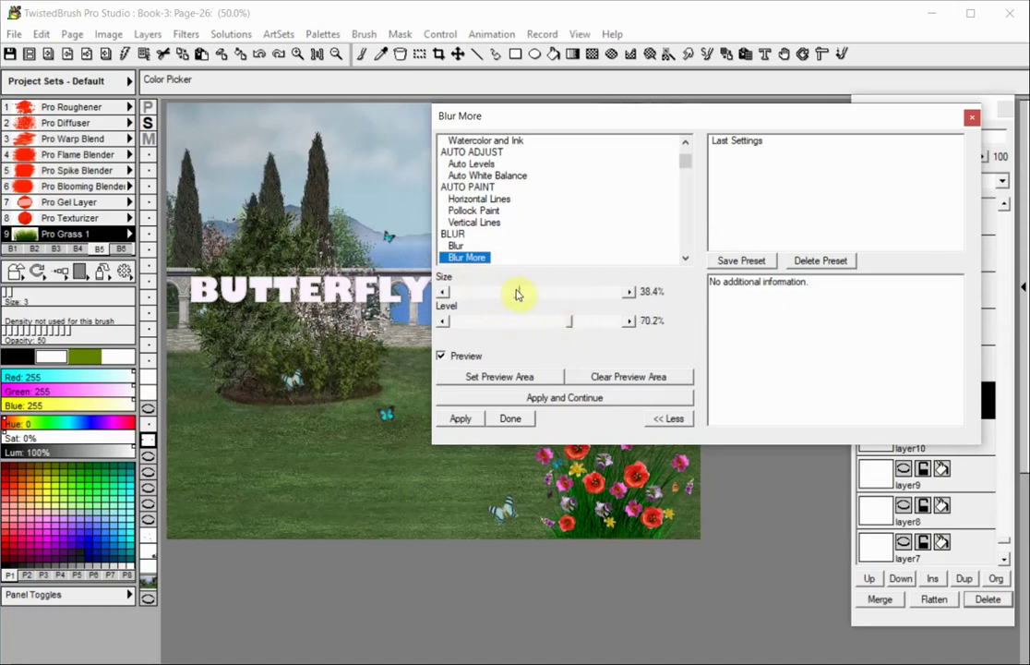
drag(519, 292, 541, 296)
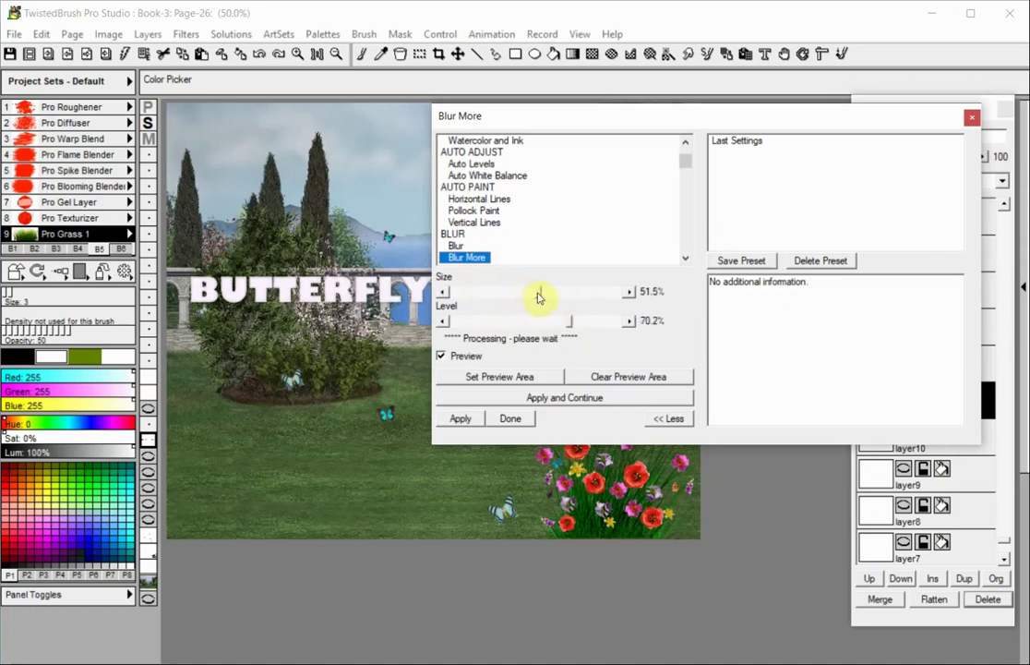
click(479, 418)
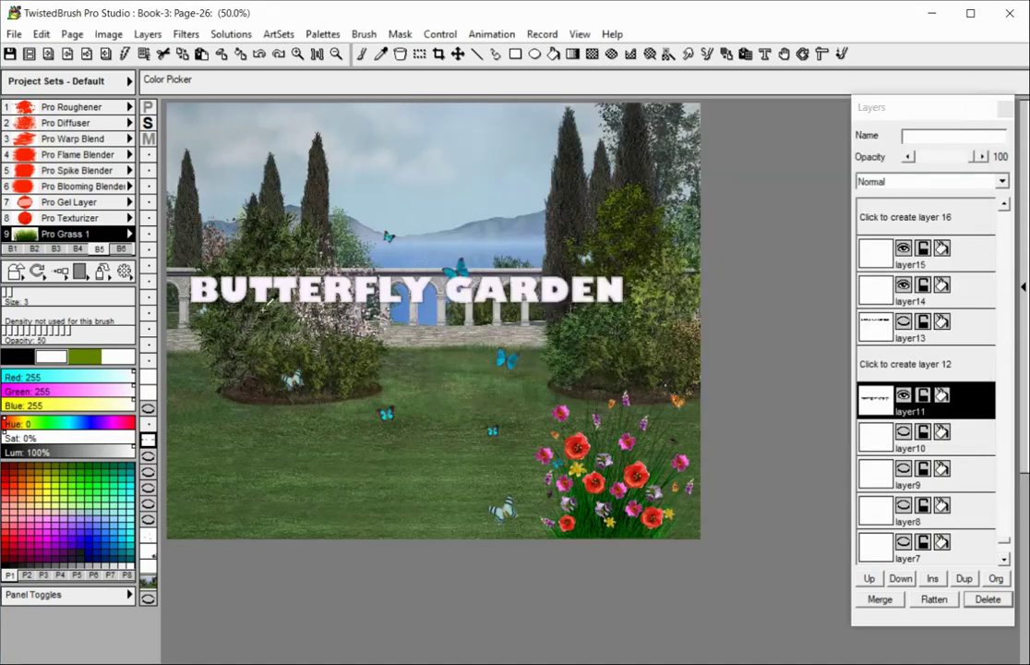